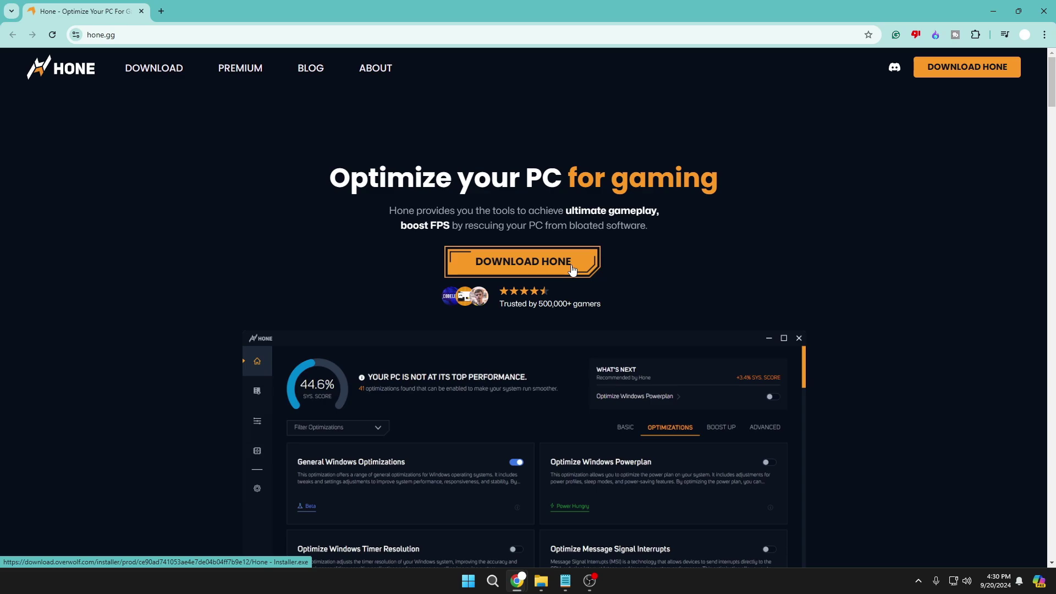
- Minimize Chrome and open Windows' System Protection settings by searching 'restore'
{"action": "left_click", "coordinate": [994, 10]}
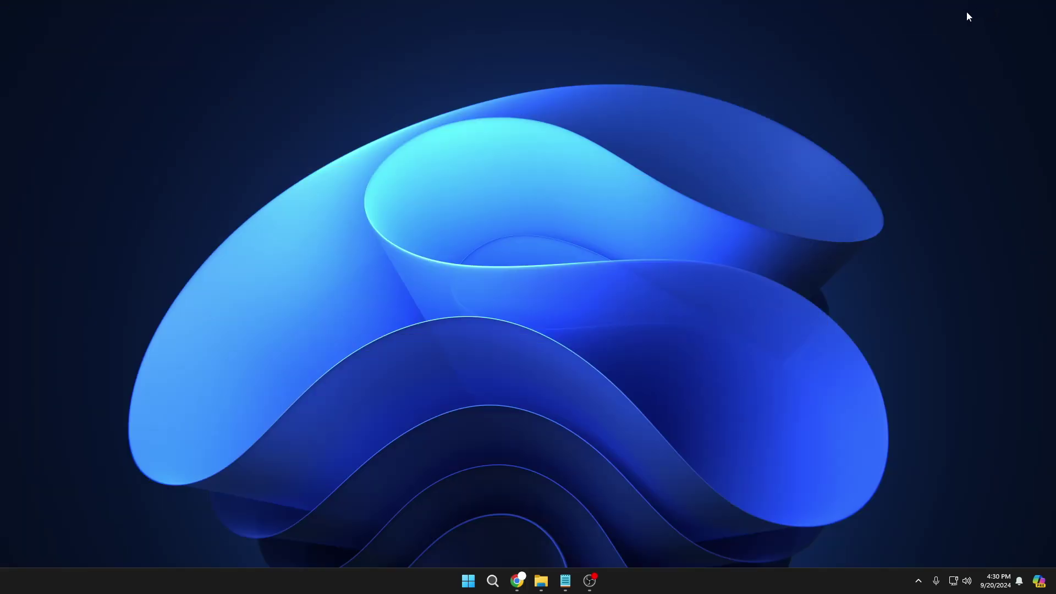
{"action": "left_click", "coordinate": [502, 582]}
{"action": "type", "text": "restore"}
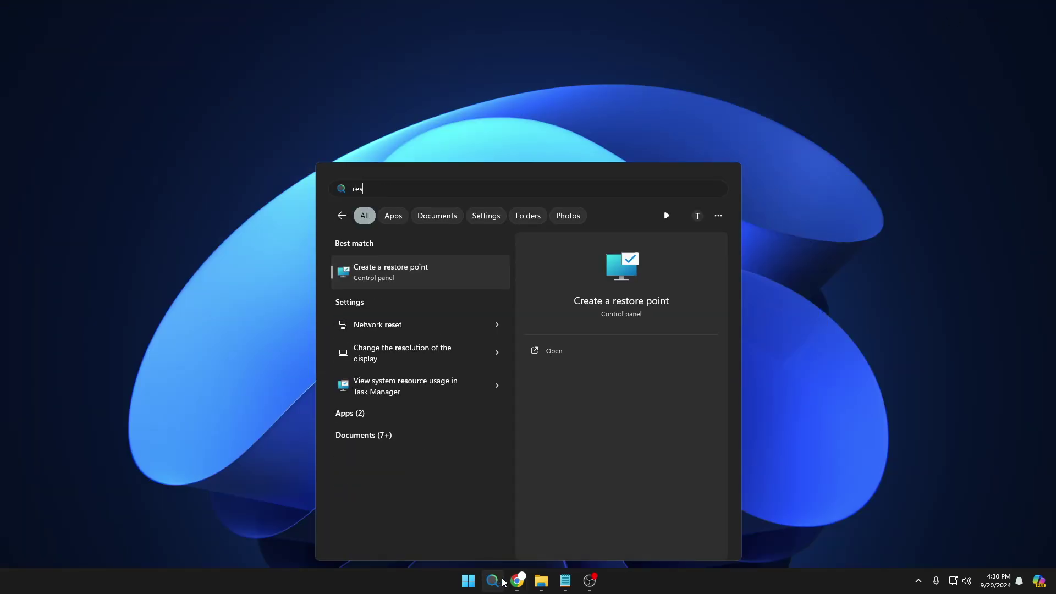
{"action": "left_click", "coordinate": [425, 267]}
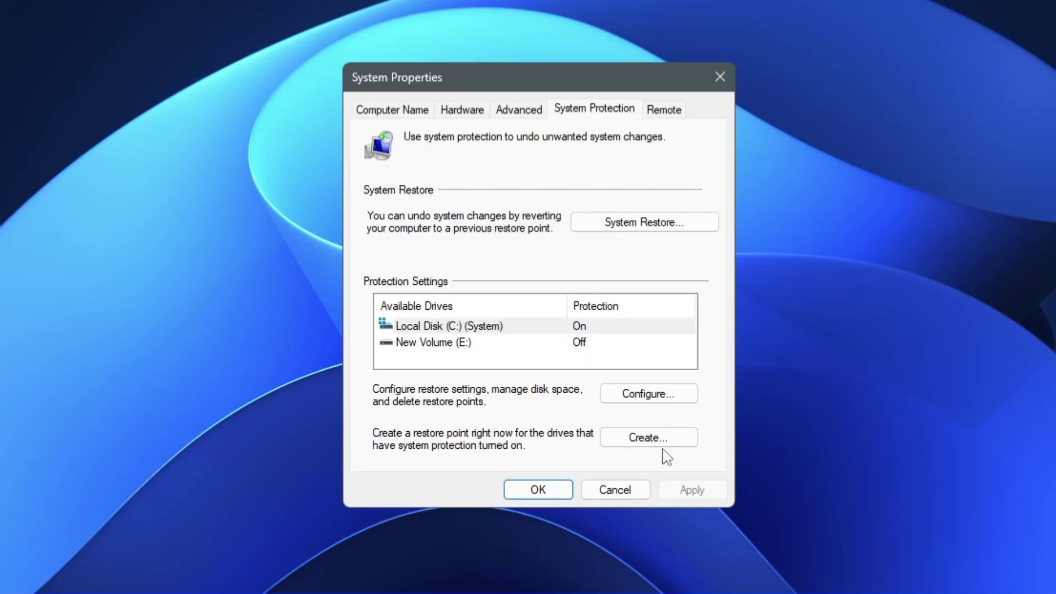
- Create a restore point named 'Hone Optimization' and close System Properties
{"action": "left_click", "coordinate": [268, 305]}
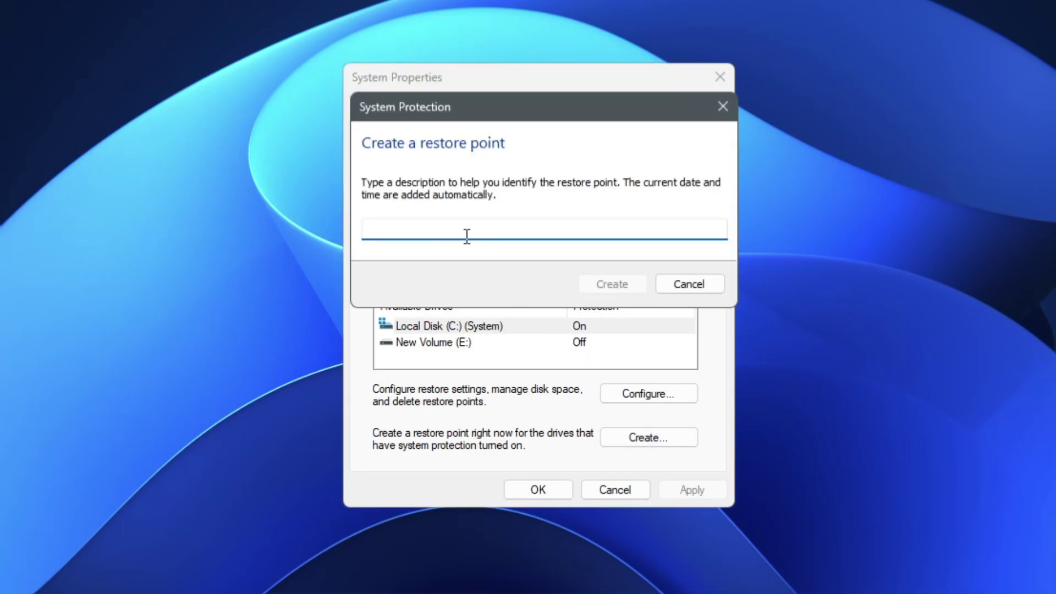
{"action": "type", "text": "Hone Optimization"}
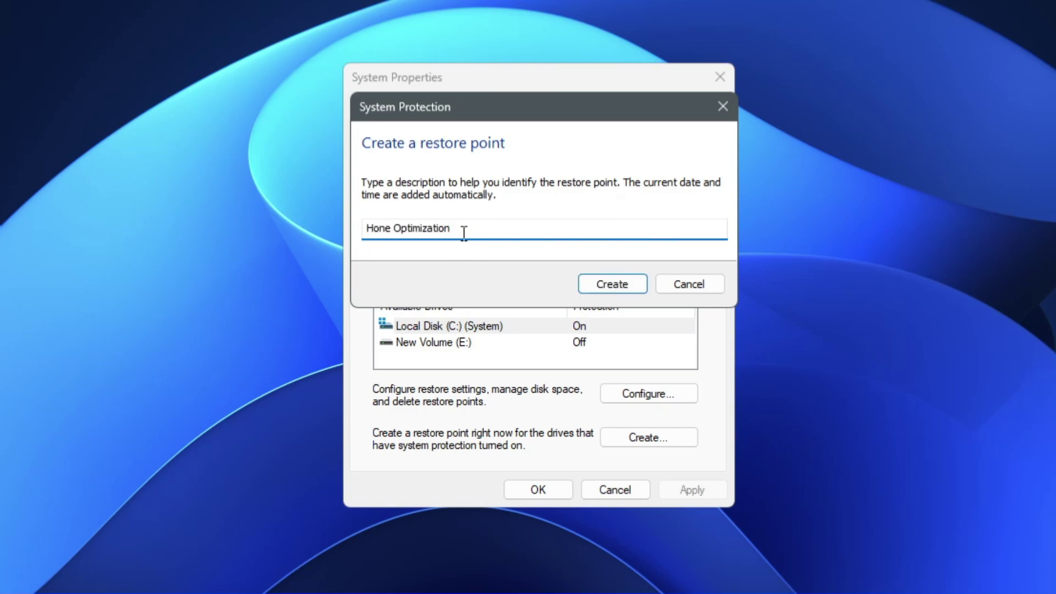
{"action": "left_click", "coordinate": [601, 290]}
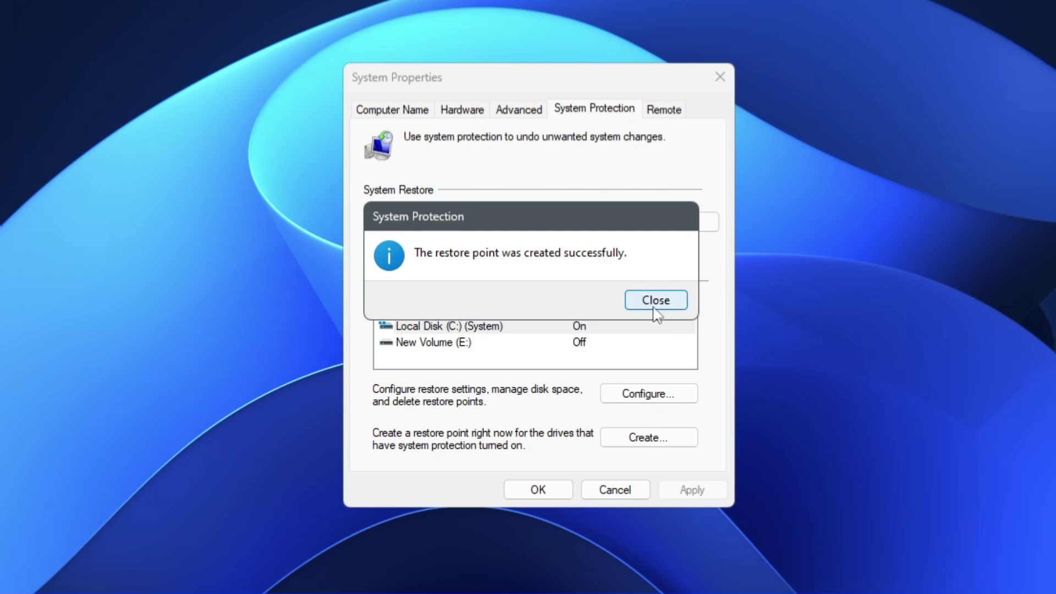
{"action": "left_click", "coordinate": [655, 307]}
{"action": "left_click", "coordinate": [537, 489]}
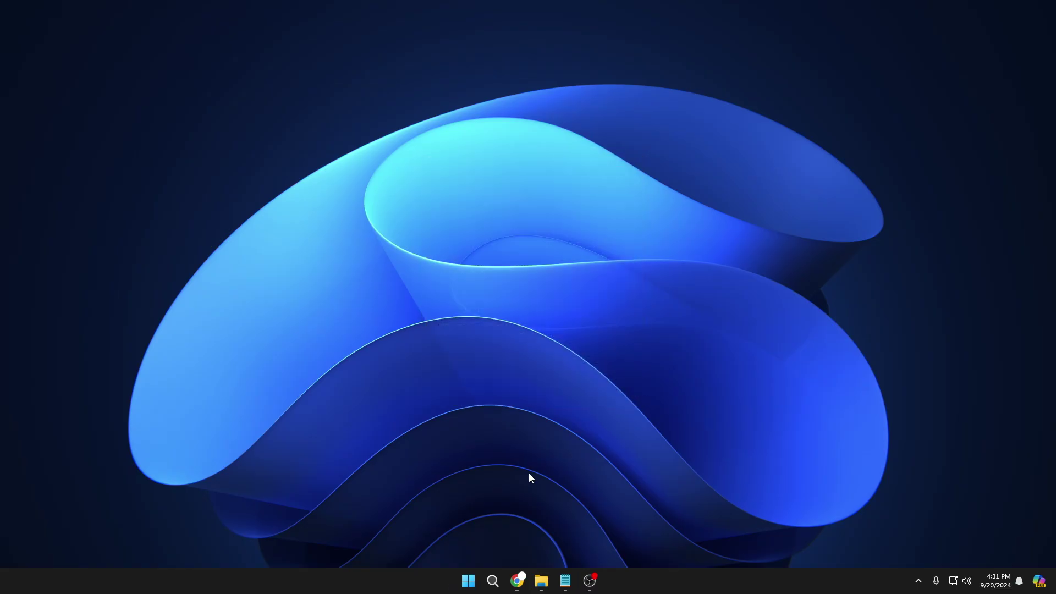
- Download Hone - Installer.exe from hone.gg in Chrome and run it
{"action": "mouse_move", "coordinate": [517, 582]}
{"action": "left_click", "coordinate": [549, 546]}
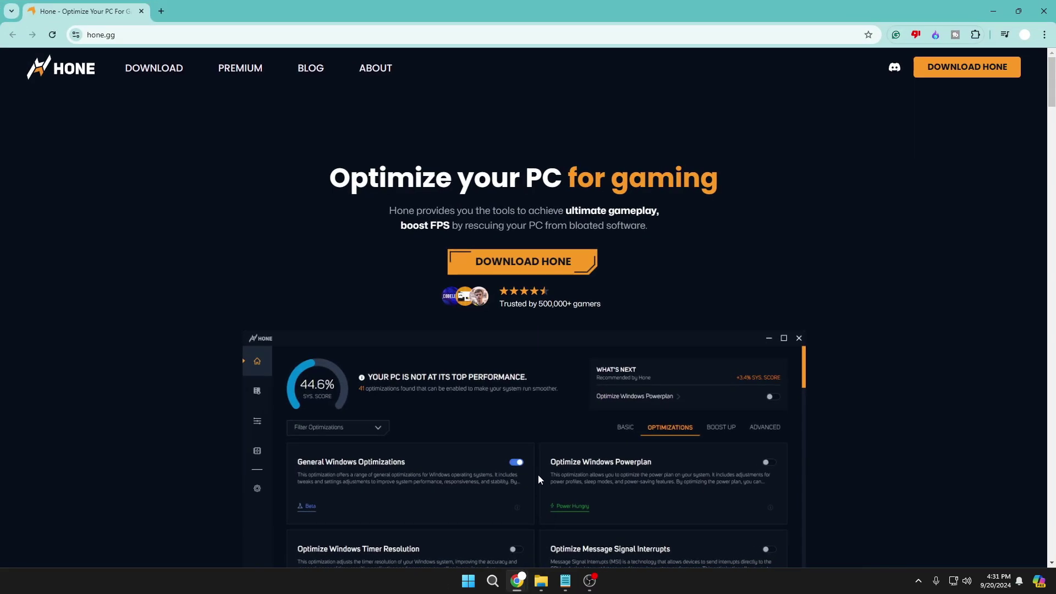
{"action": "left_click", "coordinate": [518, 272]}
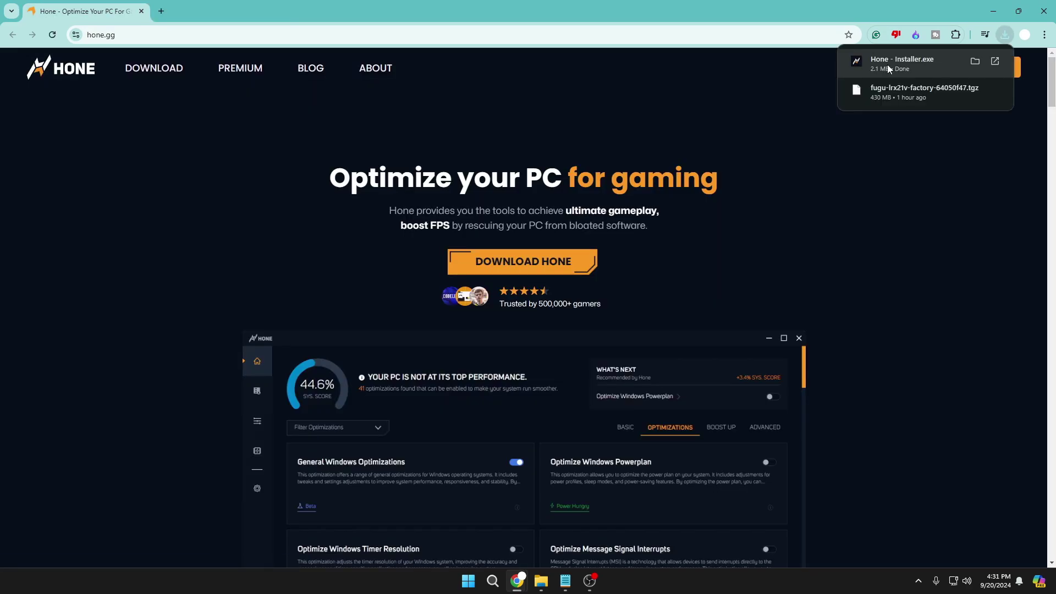
{"action": "left_click", "coordinate": [895, 66]}
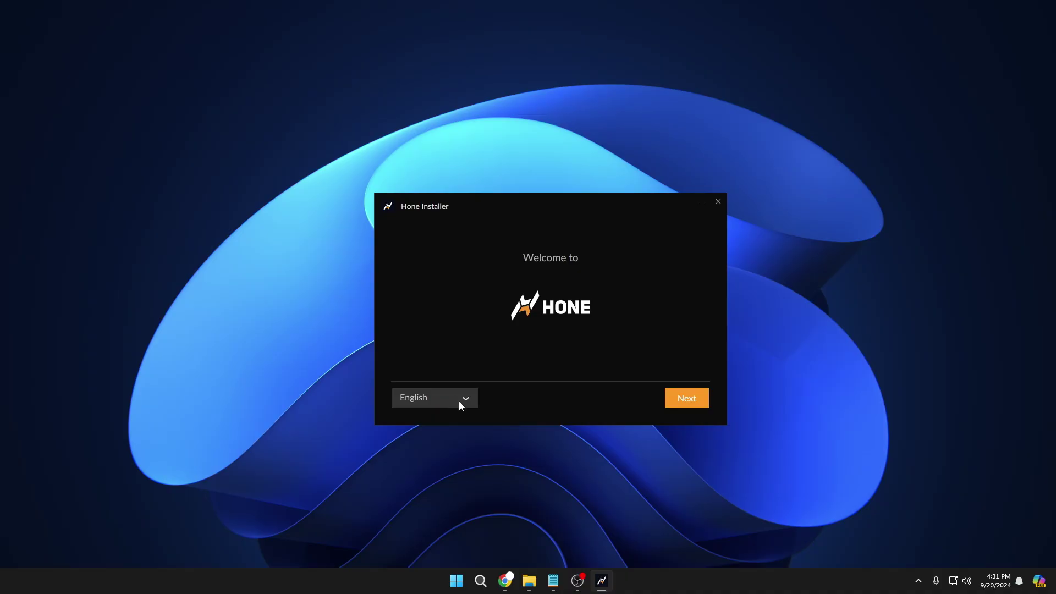
- Accept the terms, install Hone to the default folder, and authenticate it in the browser
{"action": "left_click", "coordinate": [686, 402]}
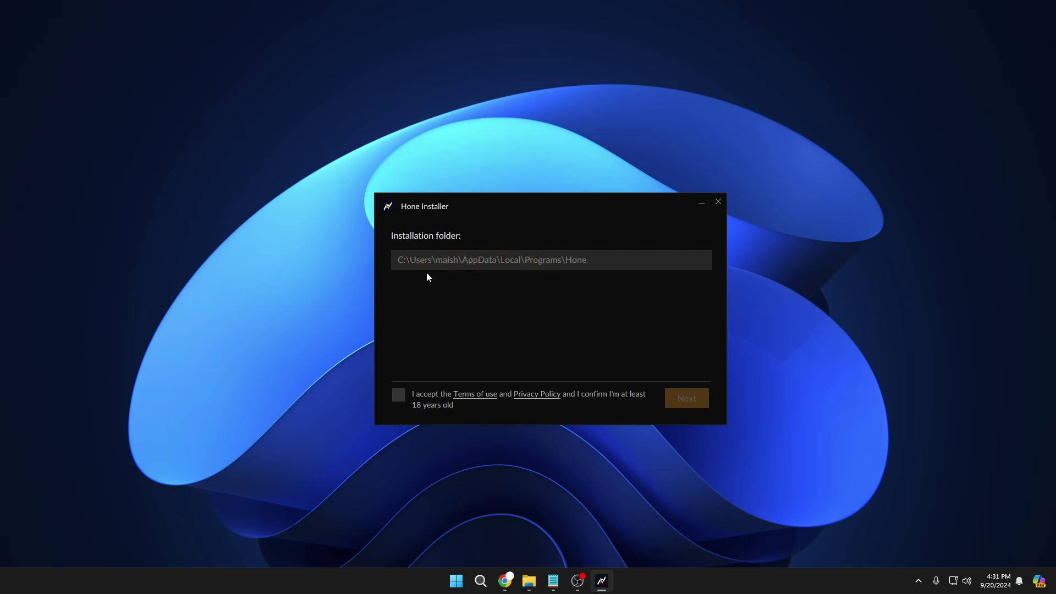
{"action": "left_click", "coordinate": [404, 392]}
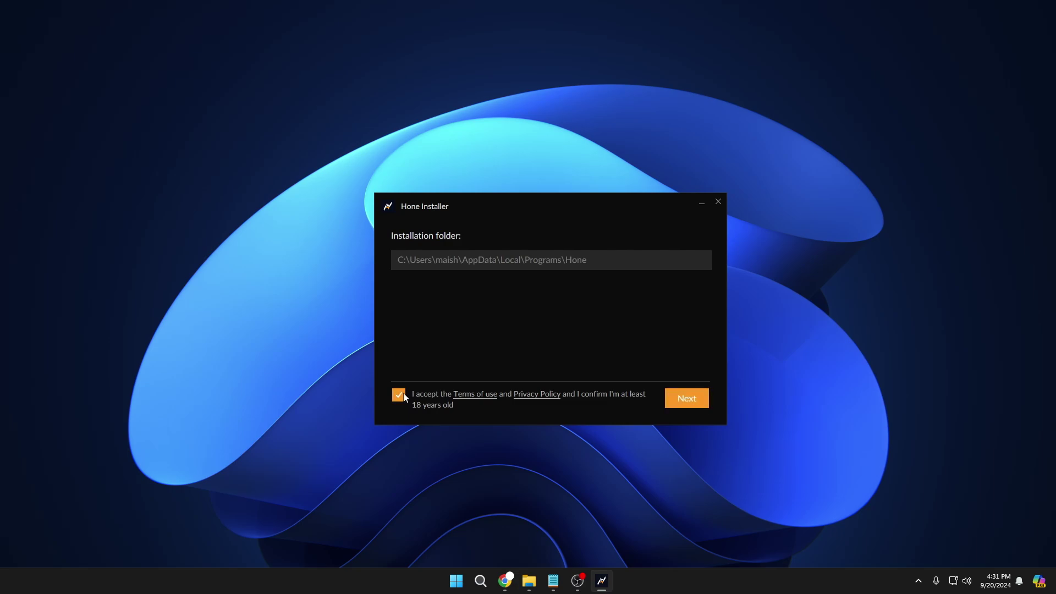
{"action": "left_click", "coordinate": [704, 405]}
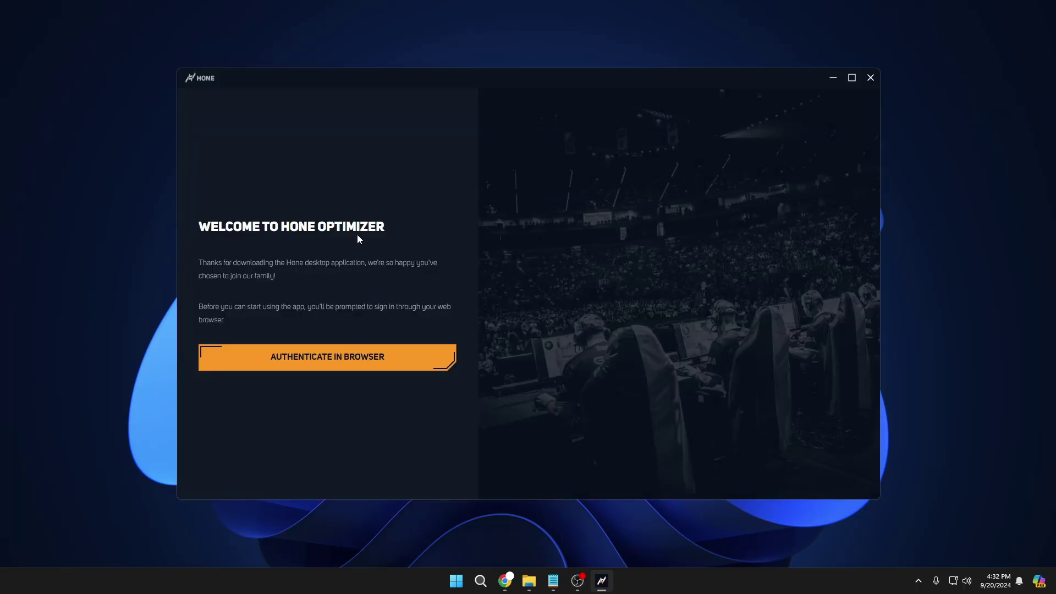
{"action": "left_click", "coordinate": [329, 358]}
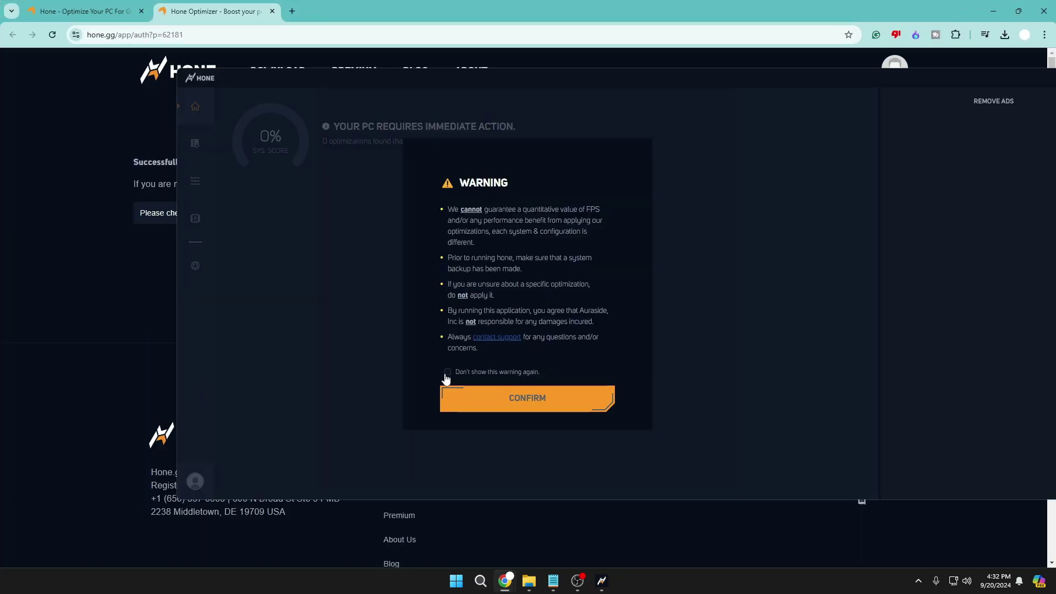
- Tick 'Don't show this warning again' and confirm the Hone safety warning
{"action": "left_click", "coordinate": [447, 372]}
{"action": "left_click", "coordinate": [506, 402]}
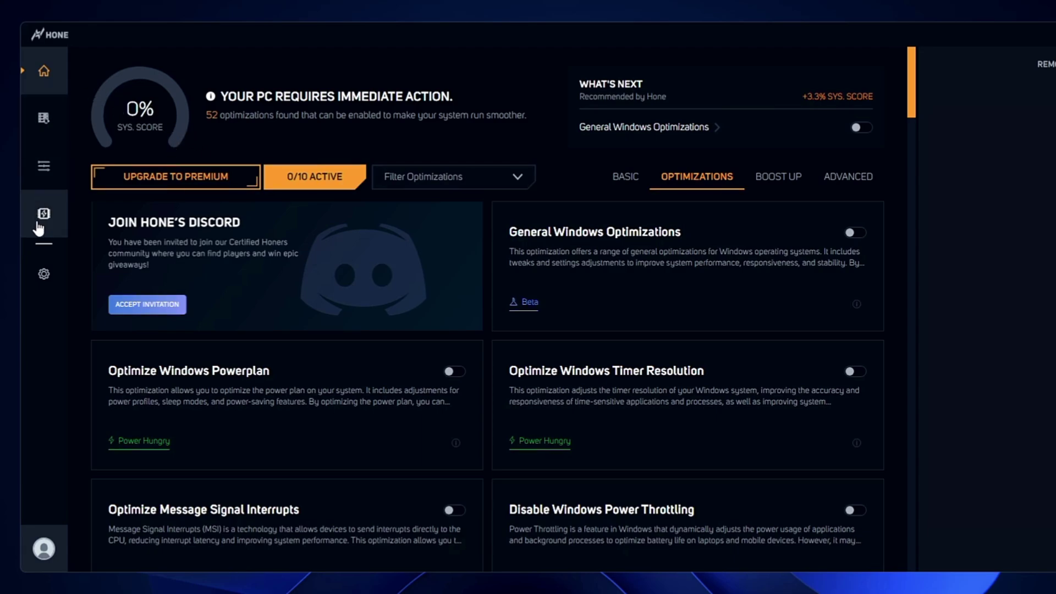
- Open Hone's System Backups page showing the HONE OPTIMIZATION restore point
{"action": "scroll", "coordinate": [203, 259], "scroll_direction": "down", "scroll_amount": 1}
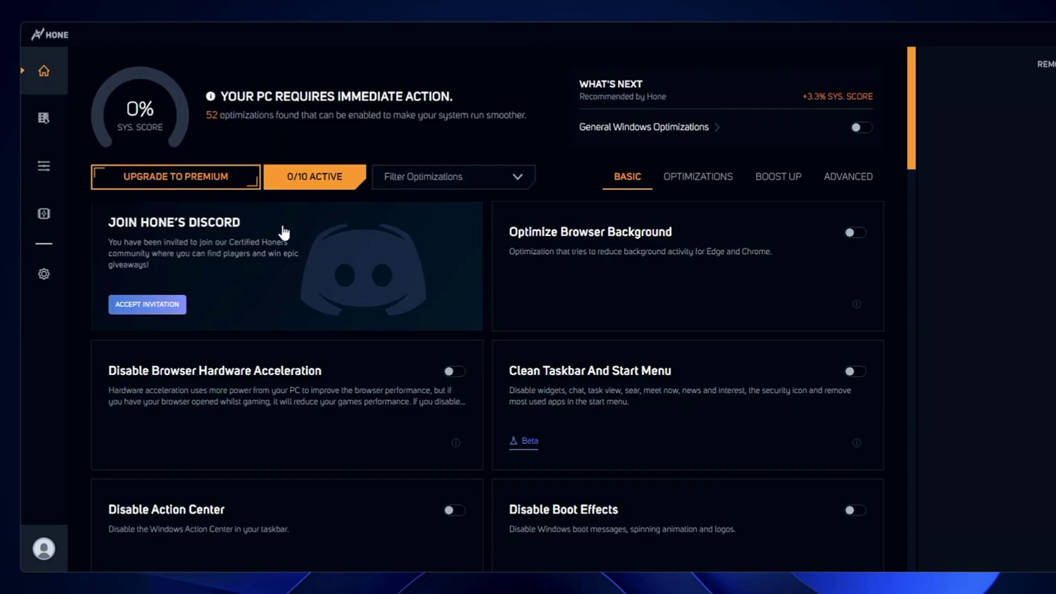
{"action": "scroll", "coordinate": [278, 330], "scroll_direction": "down", "scroll_amount": 1}
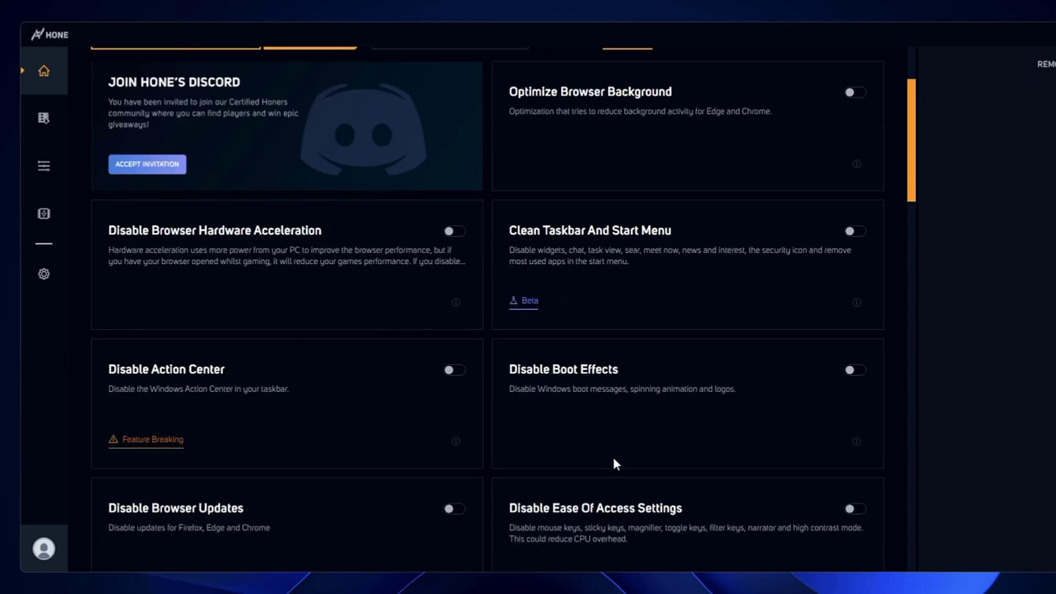
{"action": "scroll", "coordinate": [450, 332], "scroll_direction": "up", "scroll_amount": 2}
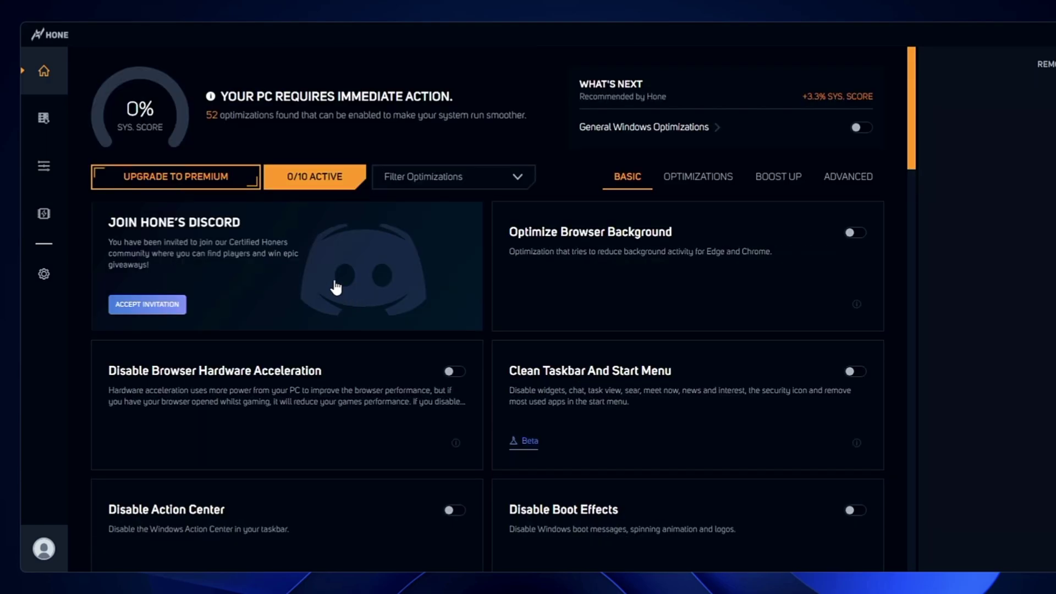
{"action": "left_click", "coordinate": [46, 120]}
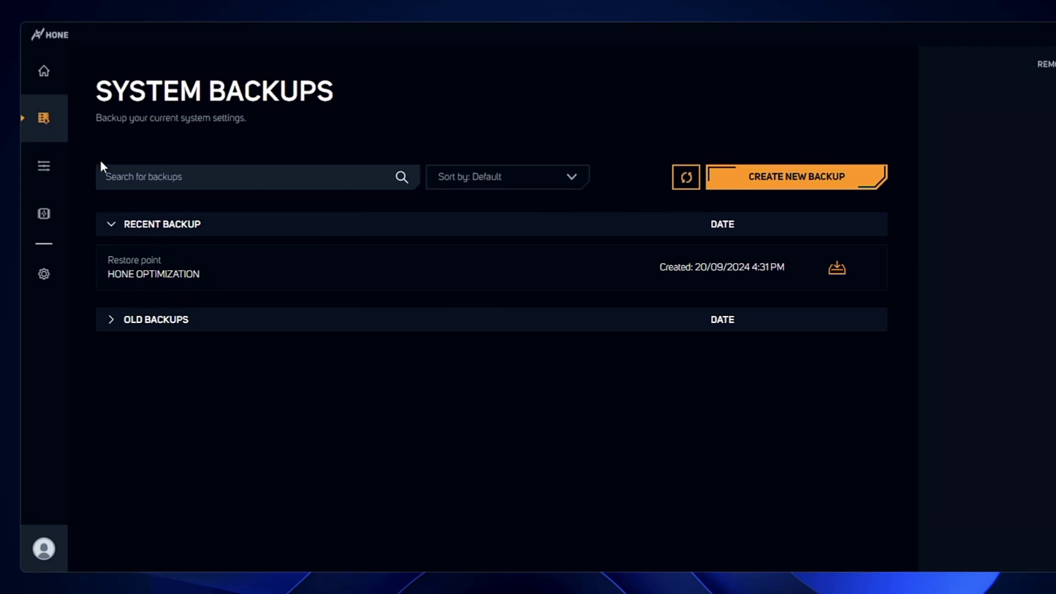
- Go back to the dashboard's BASIC tab and switch on Optimize Browser Background
{"action": "left_click", "coordinate": [44, 77]}
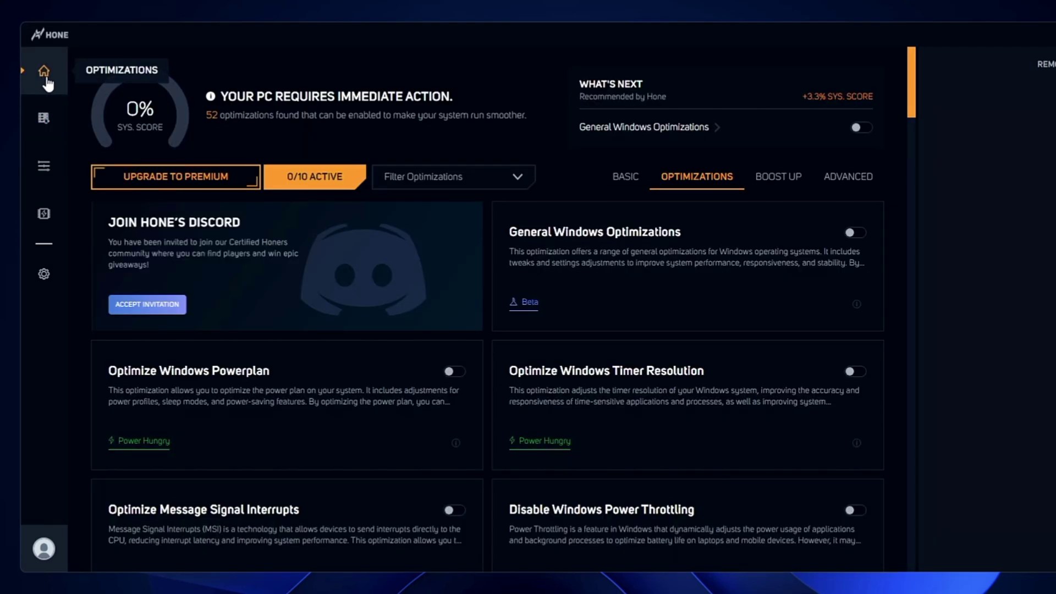
{"action": "left_click", "coordinate": [626, 186]}
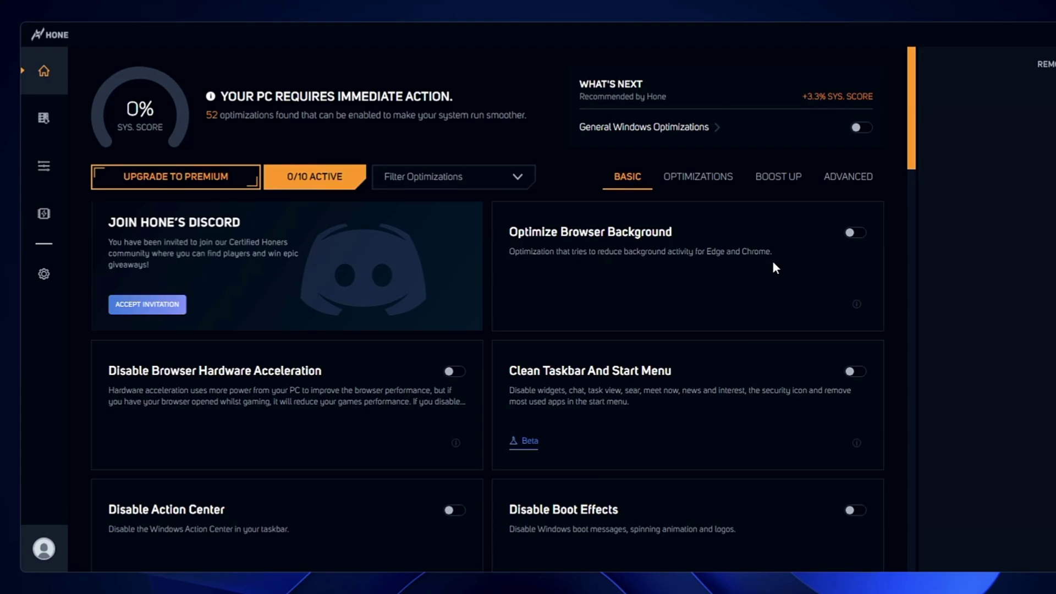
{"action": "left_click", "coordinate": [859, 242]}
- Switch on Disable Browser Hardware Acceleration and Disable Action Center in the Basic list
{"action": "scroll", "coordinate": [138, 316], "scroll_direction": "down", "scroll_amount": 1}
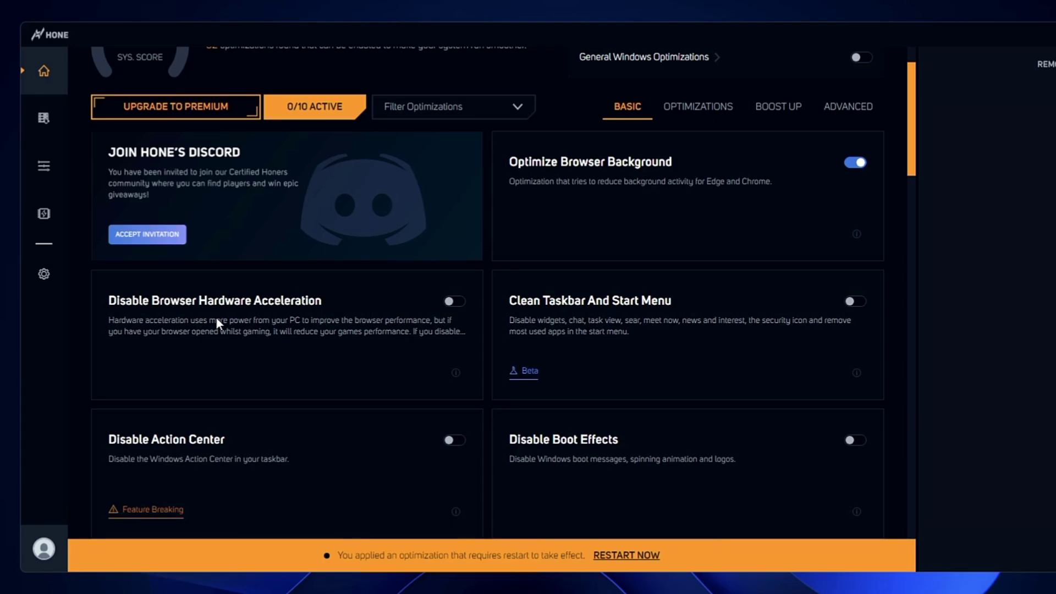
{"action": "left_click", "coordinate": [454, 301]}
{"action": "scroll", "coordinate": [575, 383], "scroll_direction": "down", "scroll_amount": 1}
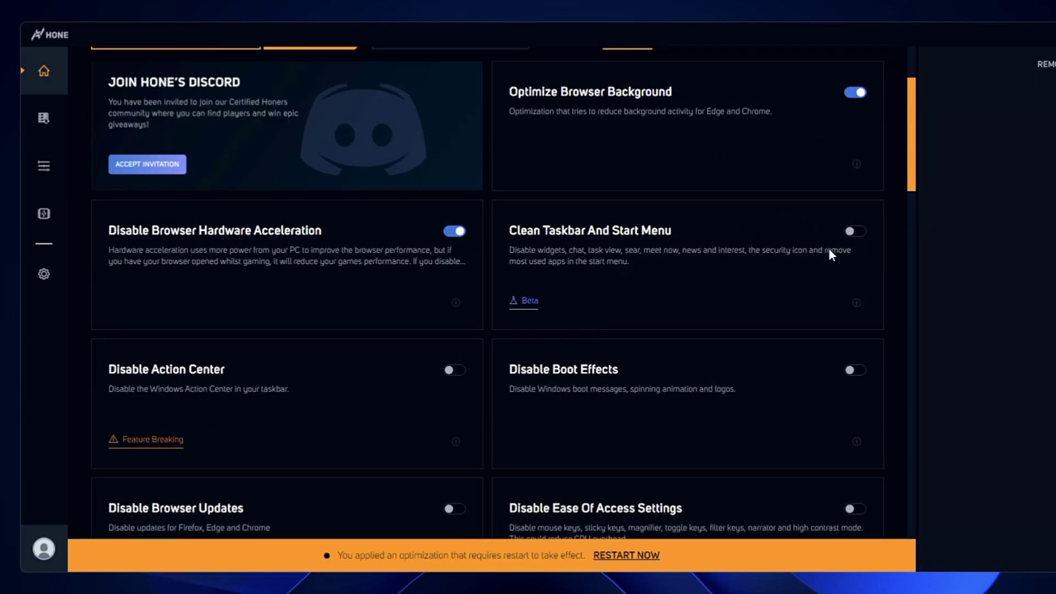
{"action": "scroll", "coordinate": [830, 250], "scroll_direction": "down", "scroll_amount": 1}
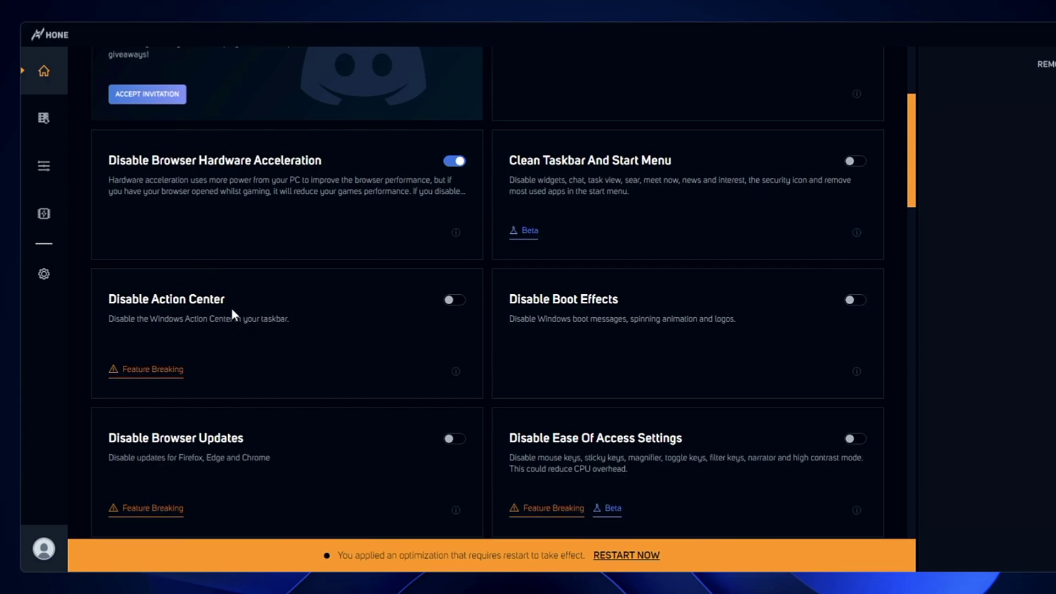
{"action": "left_click", "coordinate": [263, 306]}
{"action": "scroll", "coordinate": [612, 315], "scroll_direction": "down", "scroll_amount": 1}
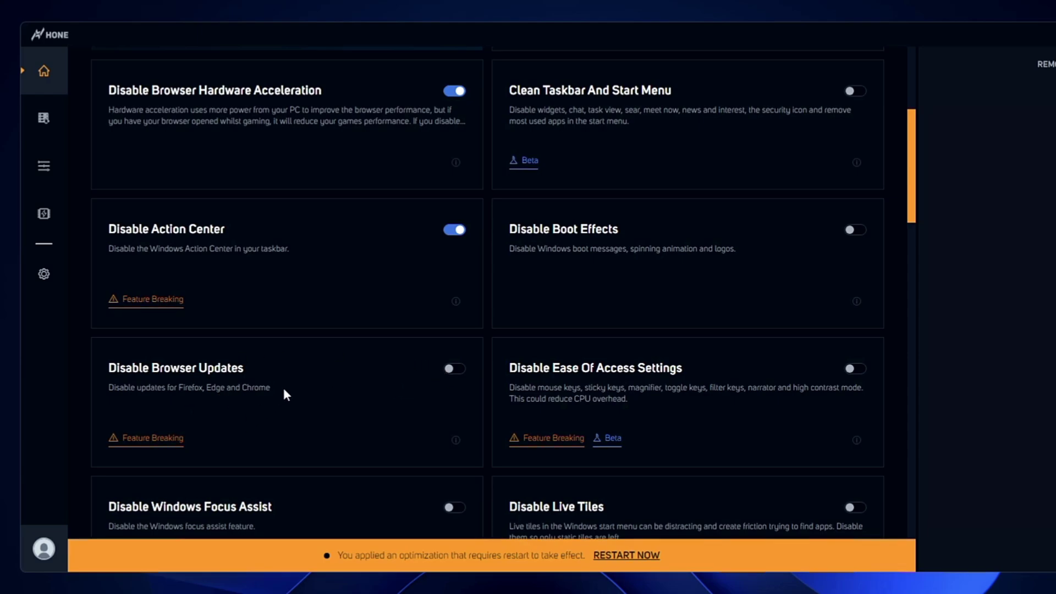
- Switch on Disable Browser Updates, Ease Of Access Settings, Windows Focus Assist and Notifications
{"action": "left_click", "coordinate": [451, 370]}
{"action": "left_click", "coordinate": [856, 372]}
{"action": "scroll", "coordinate": [263, 381], "scroll_direction": "down", "scroll_amount": 2}
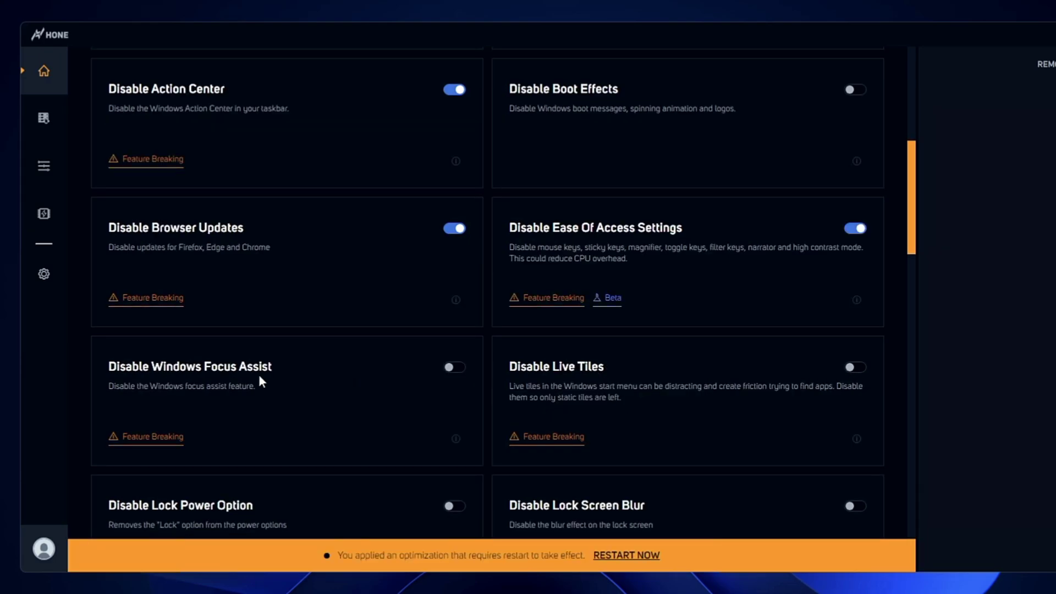
{"action": "left_click", "coordinate": [450, 373]}
{"action": "scroll", "coordinate": [601, 384], "scroll_direction": "down", "scroll_amount": 1}
{"action": "scroll", "coordinate": [476, 396], "scroll_direction": "down", "scroll_amount": 3}
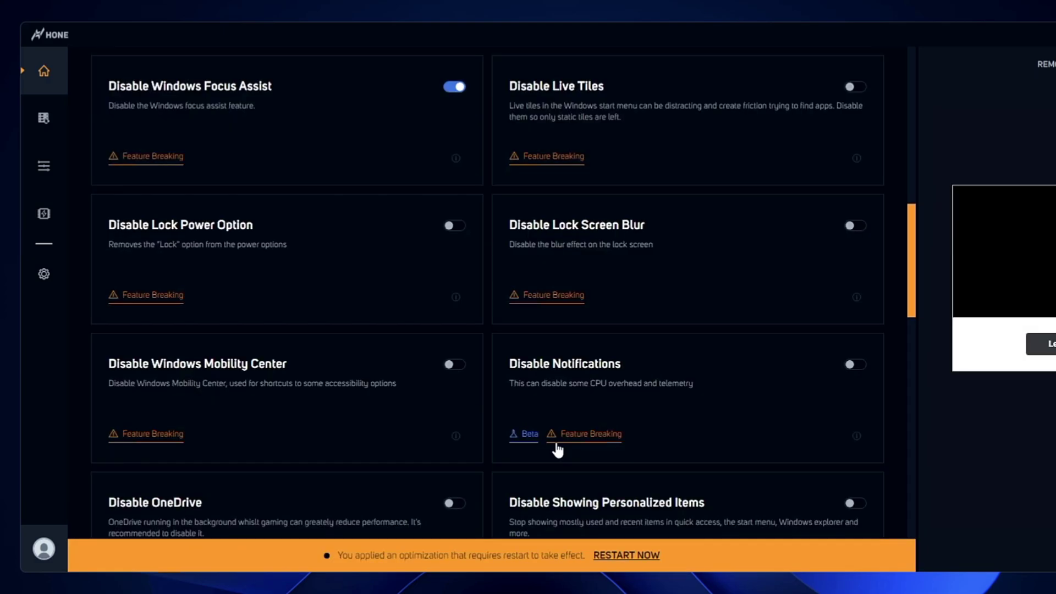
{"action": "left_click", "coordinate": [854, 364]}
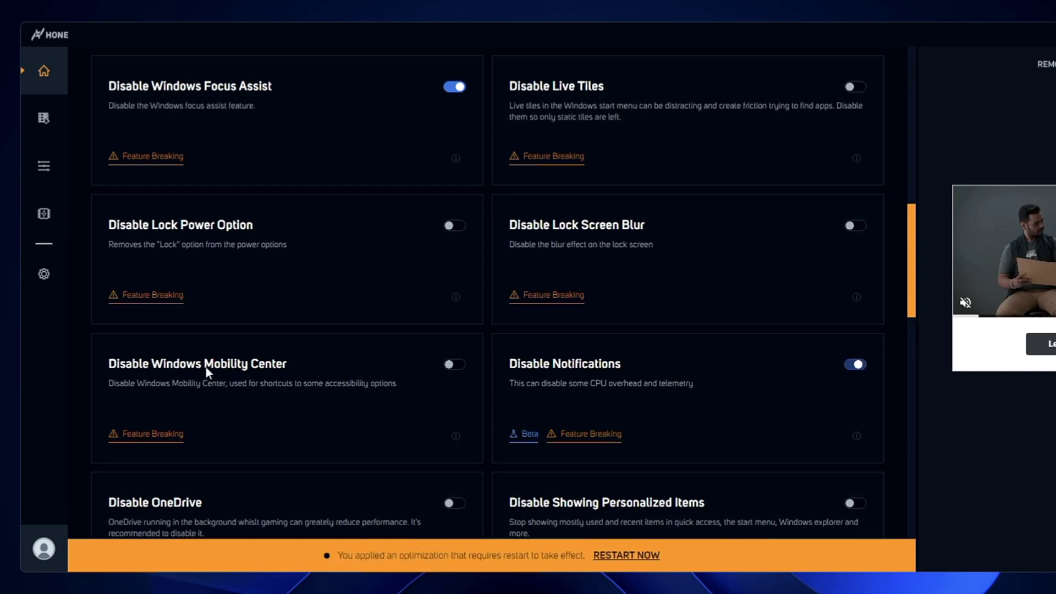
{"action": "scroll", "coordinate": [447, 379], "scroll_direction": "down", "scroll_amount": 1}
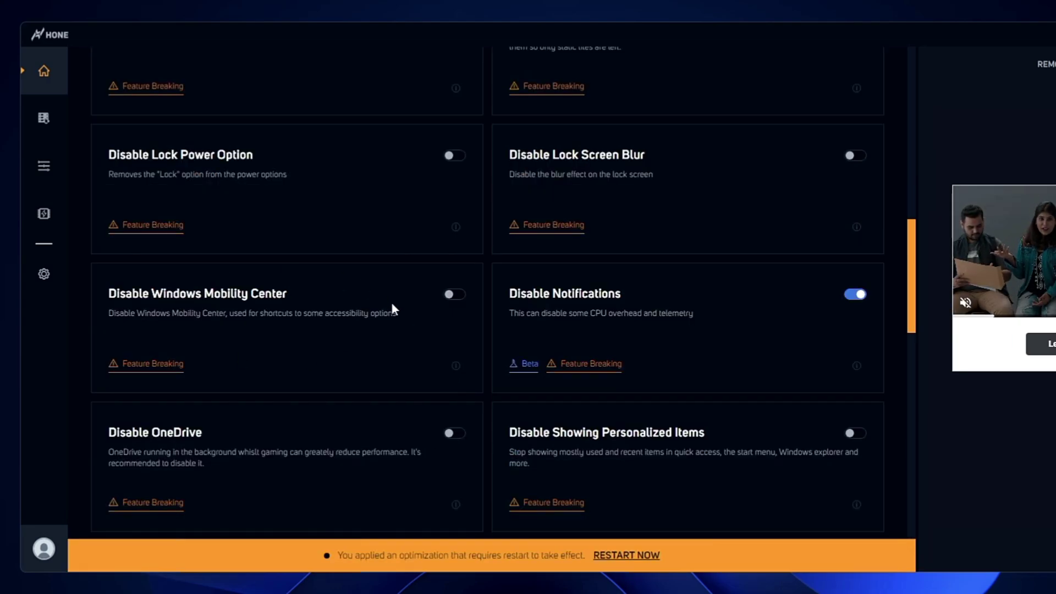
{"action": "scroll", "coordinate": [362, 362], "scroll_direction": "down", "scroll_amount": 1}
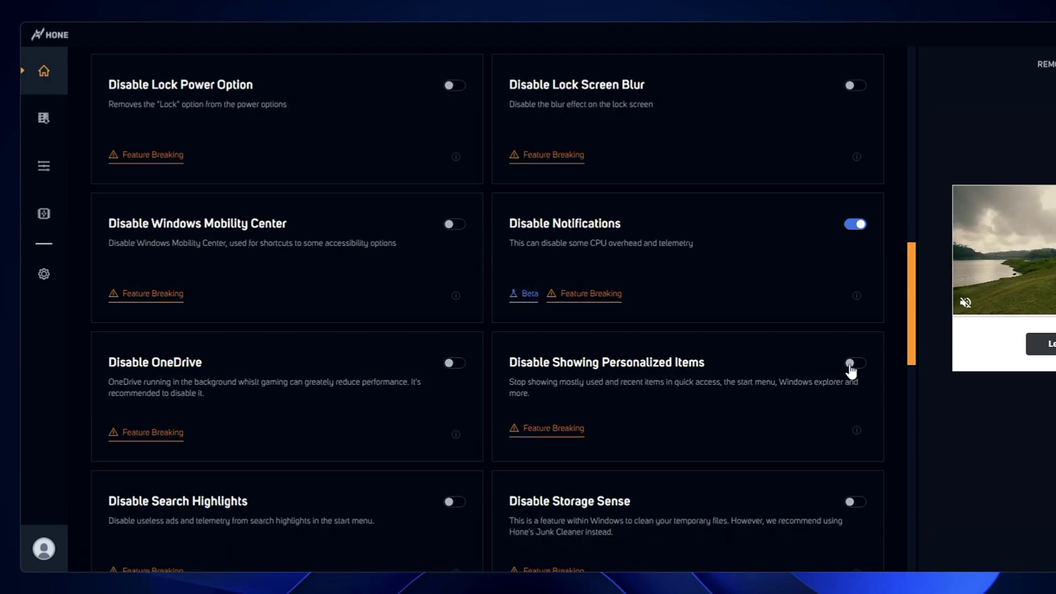
{"action": "scroll", "coordinate": [641, 380], "scroll_direction": "down", "scroll_amount": 1}
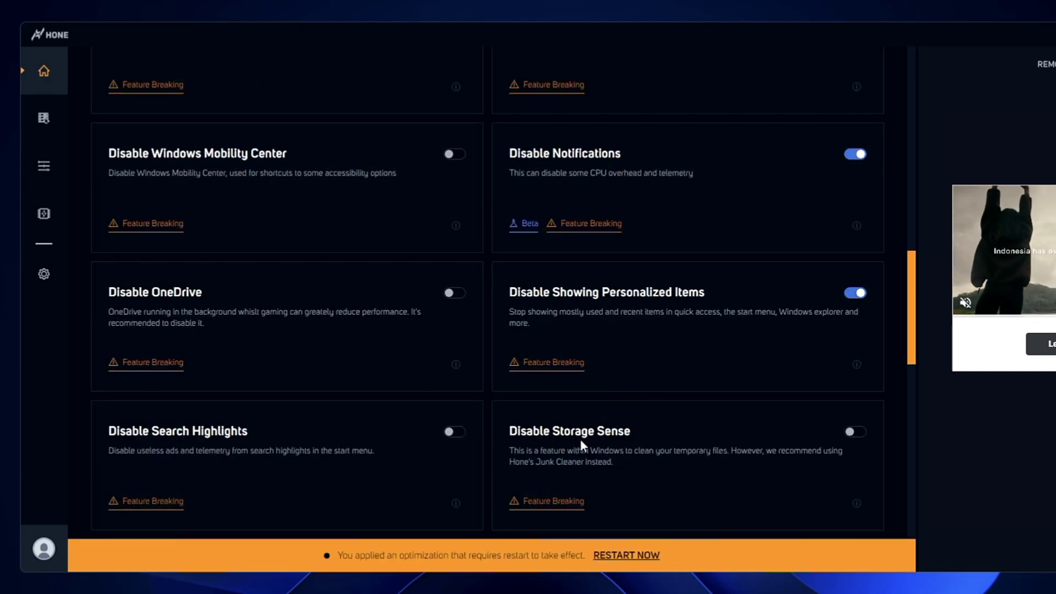
- Switch on Disable Storage Sense, Search Highlights, Transparency and Windows Copilot toggles
{"action": "left_click", "coordinate": [853, 437]}
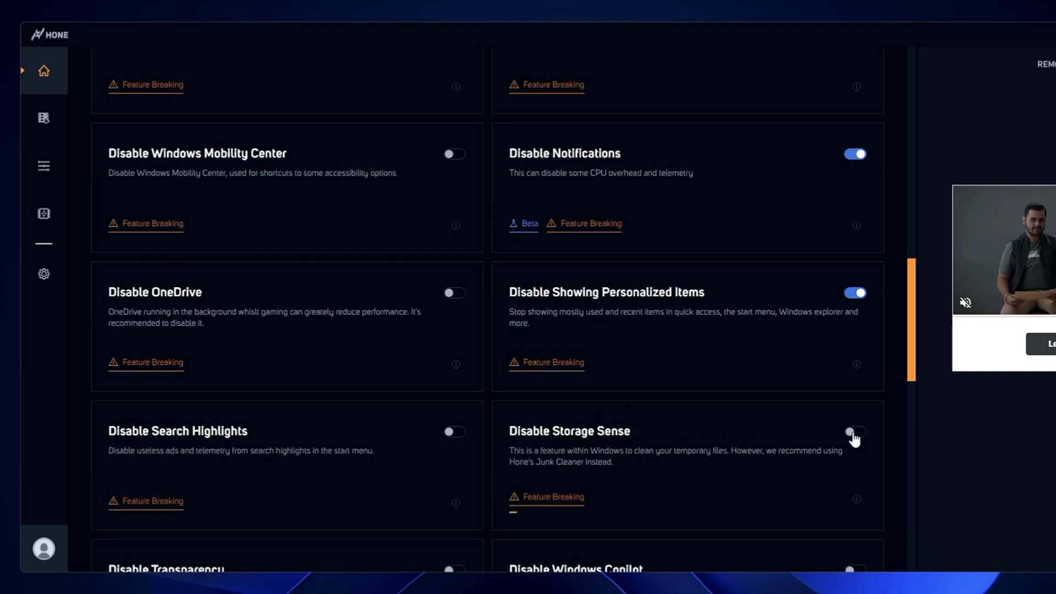
{"action": "scroll", "coordinate": [373, 440], "scroll_direction": "down", "scroll_amount": 1}
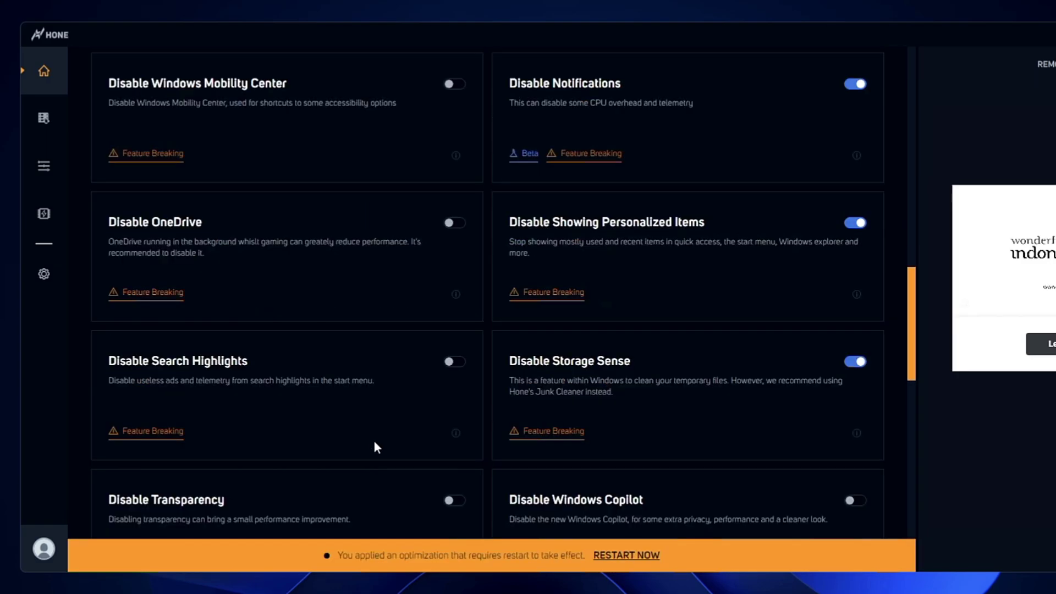
{"action": "left_click", "coordinate": [457, 364]}
{"action": "left_click", "coordinate": [457, 364]}
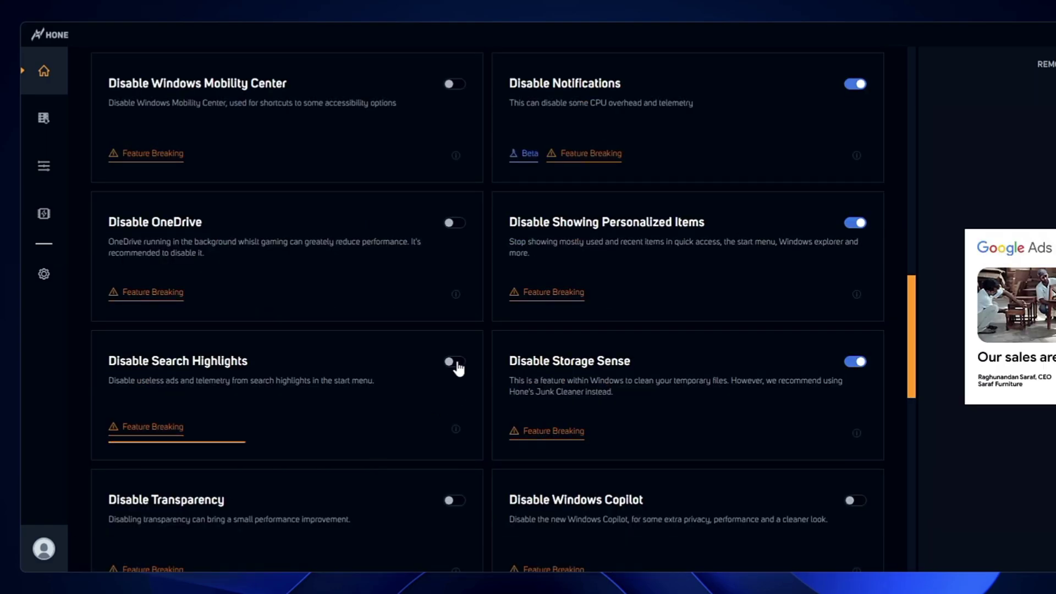
{"action": "scroll", "coordinate": [439, 377], "scroll_direction": "down", "scroll_amount": 1}
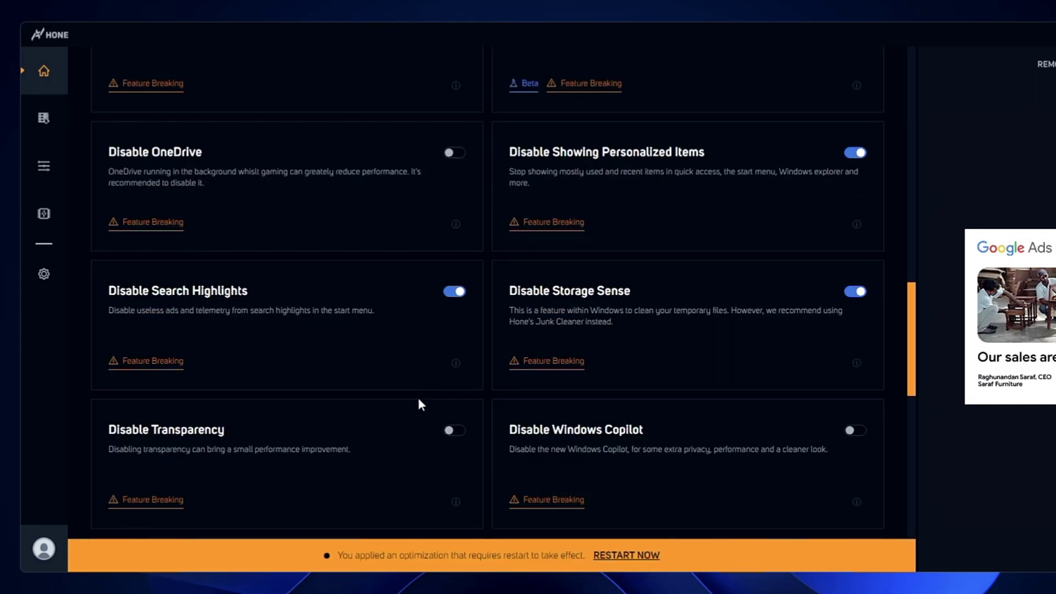
{"action": "left_click", "coordinate": [454, 434]}
{"action": "left_click", "coordinate": [859, 431]}
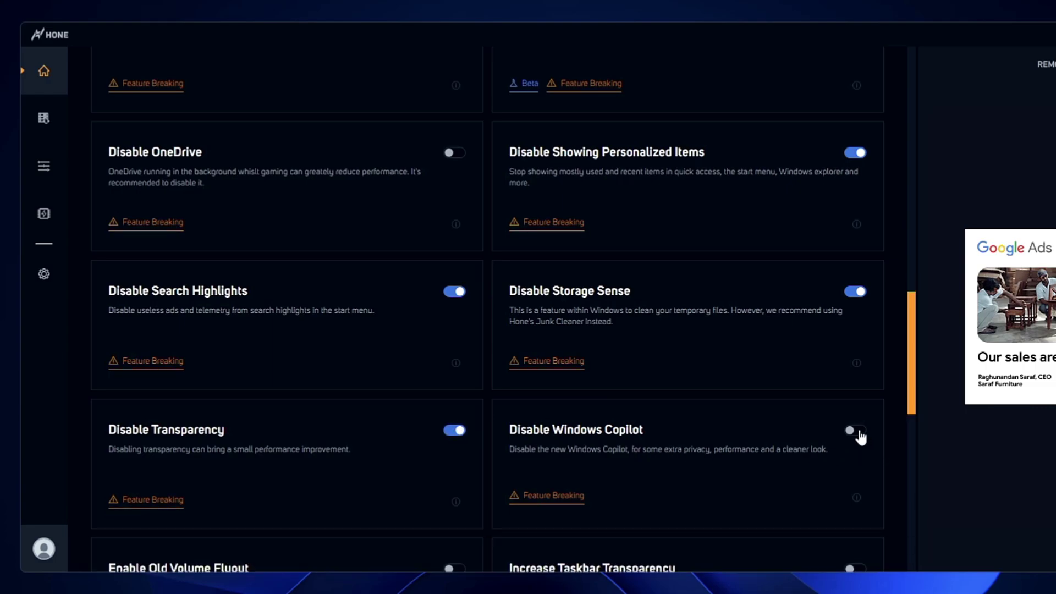
{"action": "scroll", "coordinate": [537, 360], "scroll_direction": "down", "scroll_amount": 3}
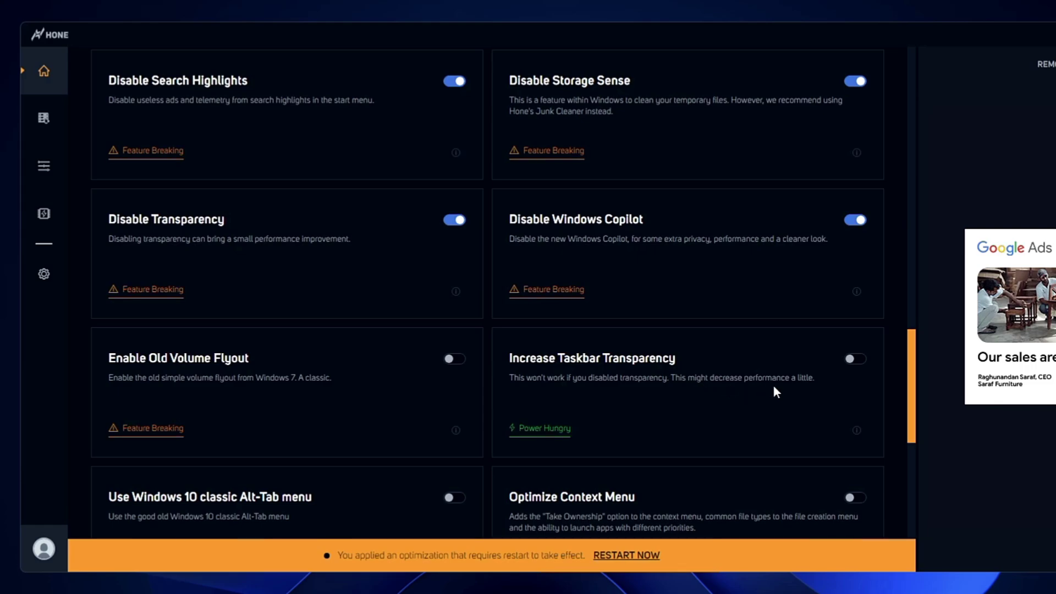
{"action": "scroll", "coordinate": [801, 388], "scroll_direction": "down", "scroll_amount": 1}
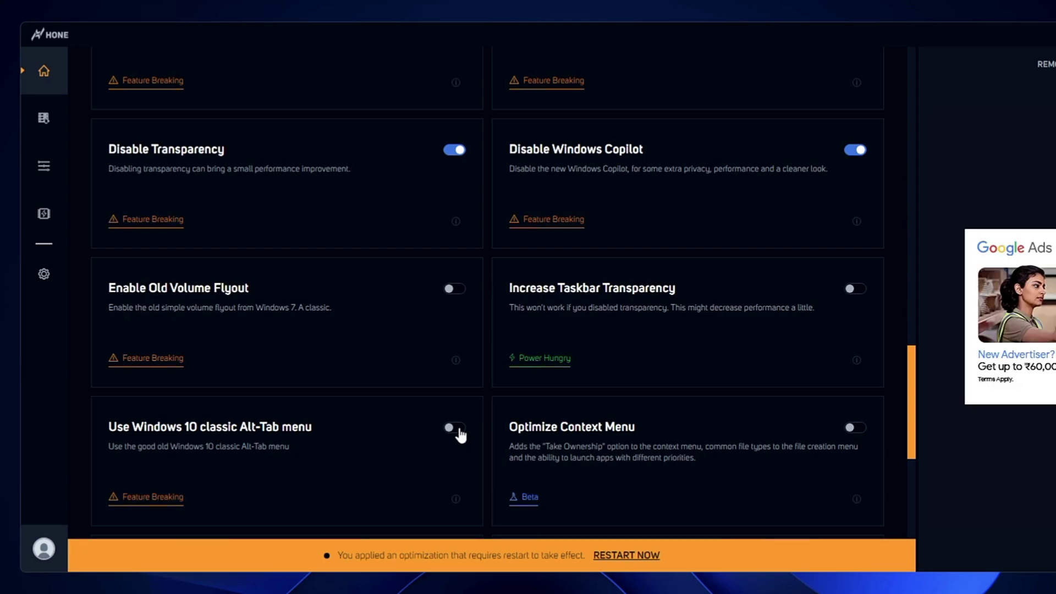
{"action": "scroll", "coordinate": [450, 431], "scroll_direction": "down", "scroll_amount": 5}
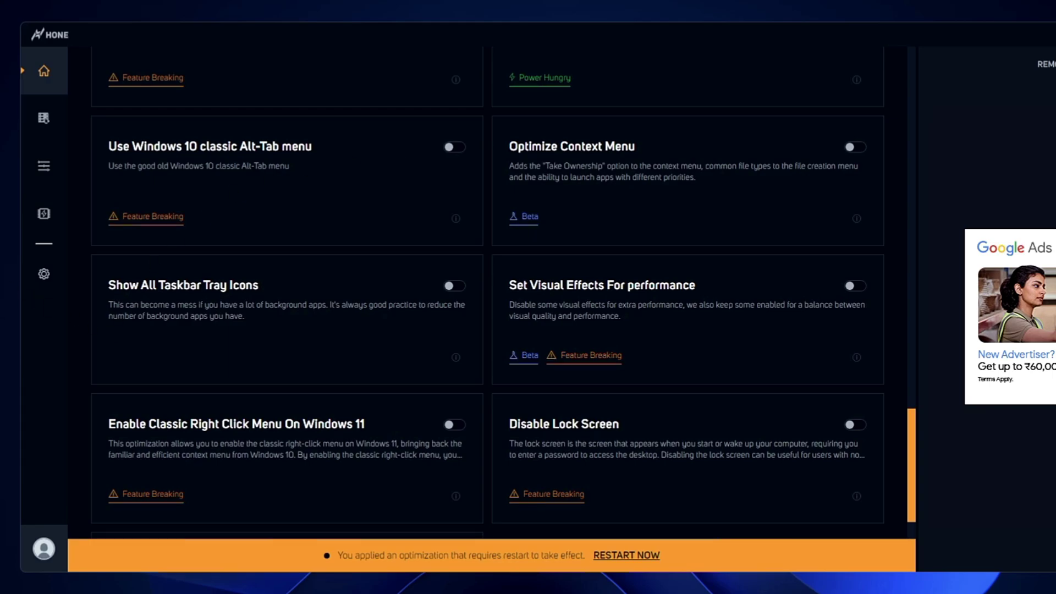
- Dismiss the stray desktop context menu and show Hone's OPTIMIZATIONS tab
{"action": "right_click", "coordinate": [5, 265]}
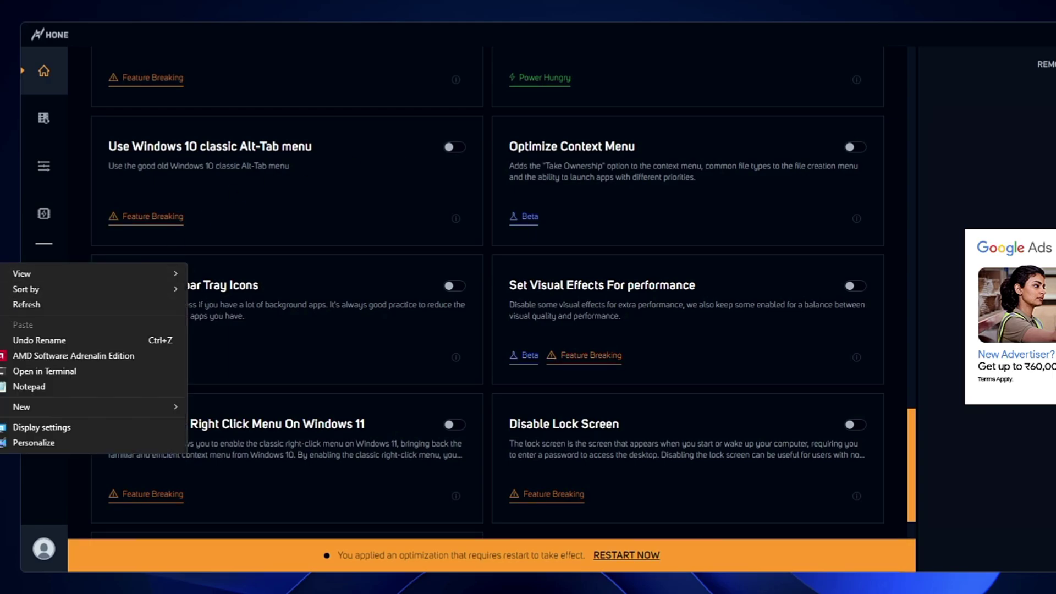
{"action": "key", "text": "Escape"}
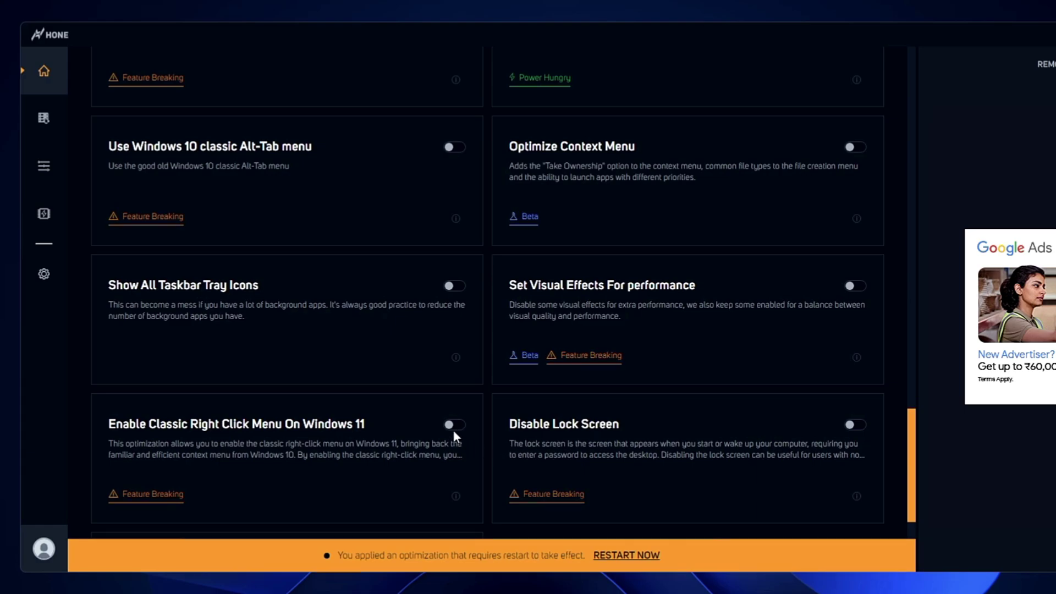
{"action": "scroll", "coordinate": [453, 430], "scroll_direction": "down", "scroll_amount": 1}
{"action": "scroll", "coordinate": [420, 401], "scroll_direction": "up", "scroll_amount": 15}
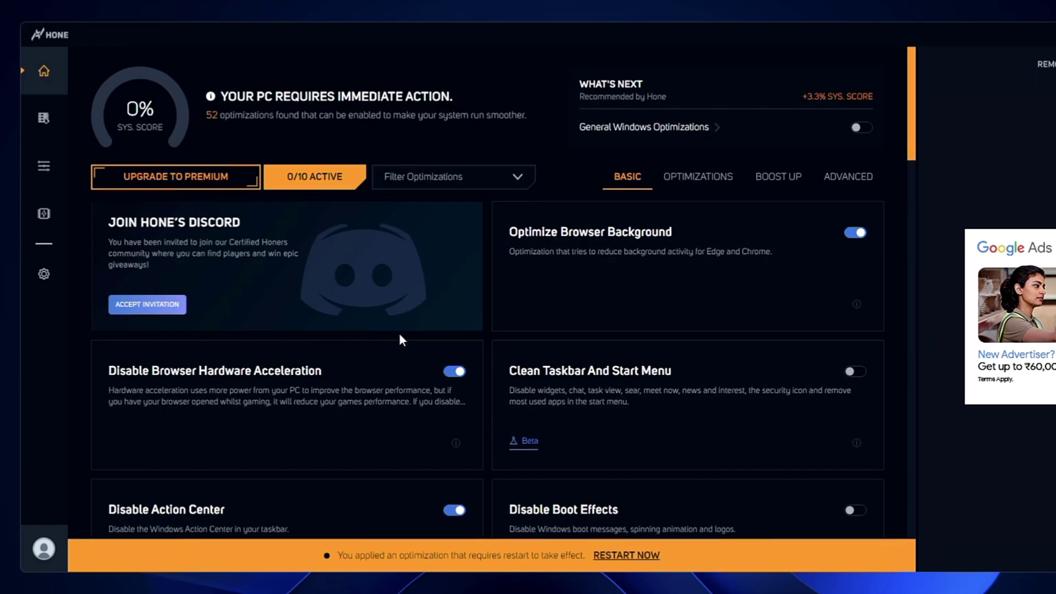
{"action": "left_click", "coordinate": [691, 181]}
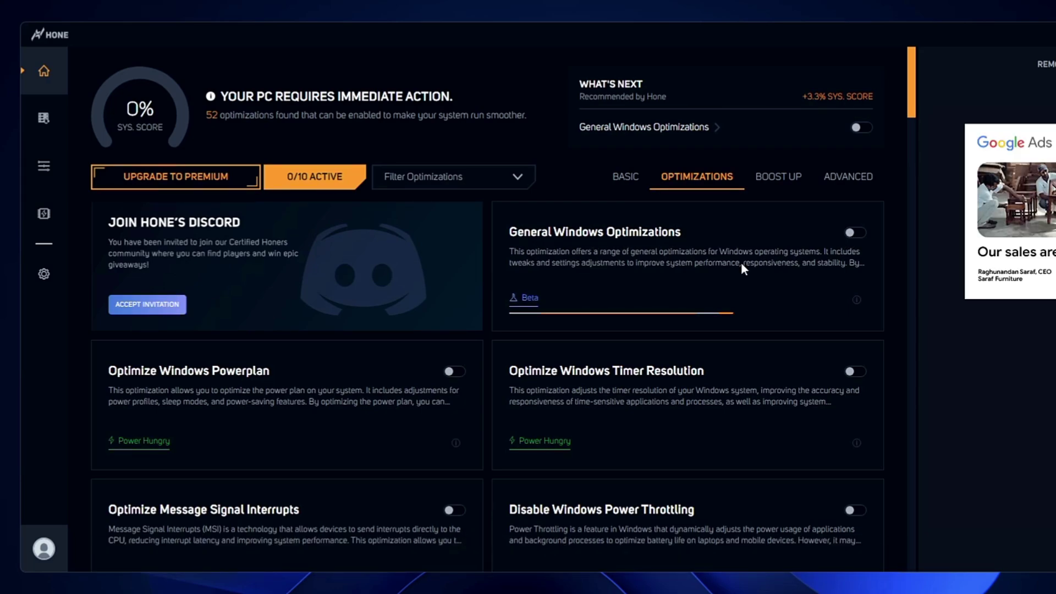
- Turn on Powerplan, Timer Resolution, Message Signal Interrupts, Power Throttling, GameBar and Hibernation optimizations
{"action": "scroll", "coordinate": [270, 397], "scroll_direction": "down", "scroll_amount": 1}
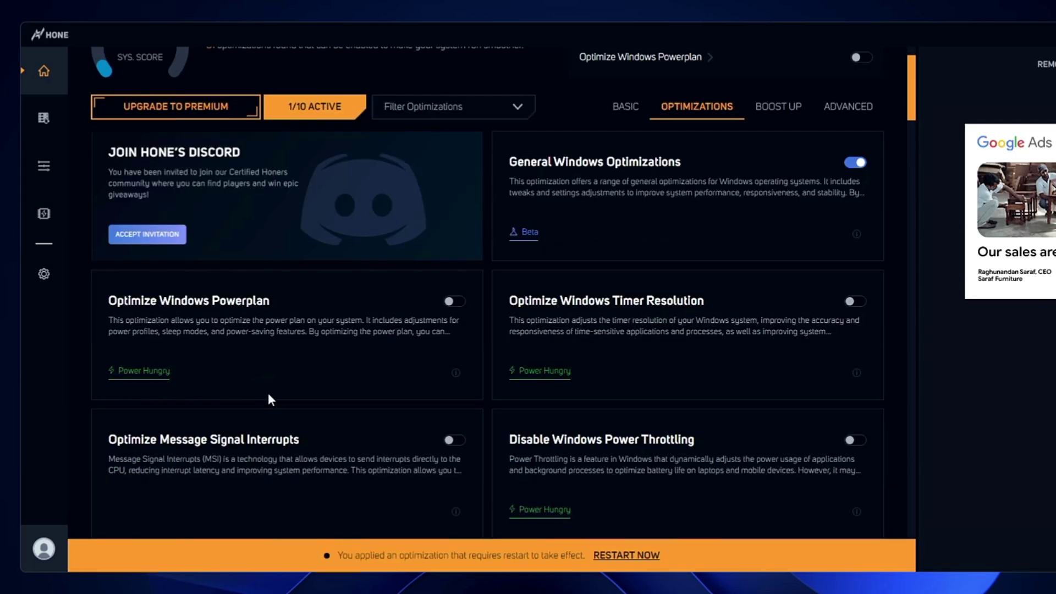
{"action": "left_click", "coordinate": [451, 306]}
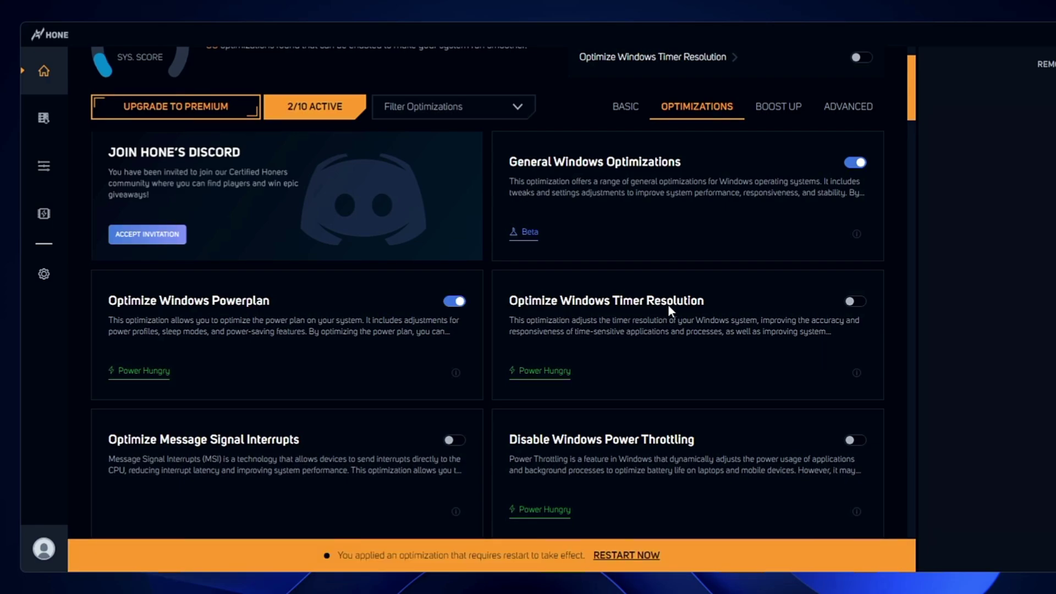
{"action": "left_click", "coordinate": [859, 307]}
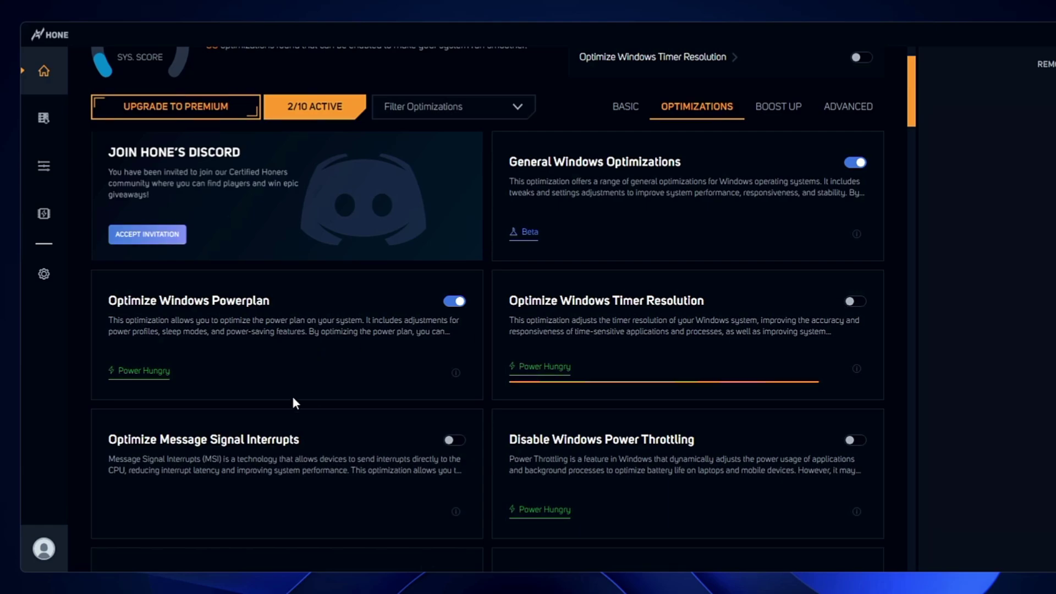
{"action": "scroll", "coordinate": [293, 400], "scroll_direction": "down", "scroll_amount": 3}
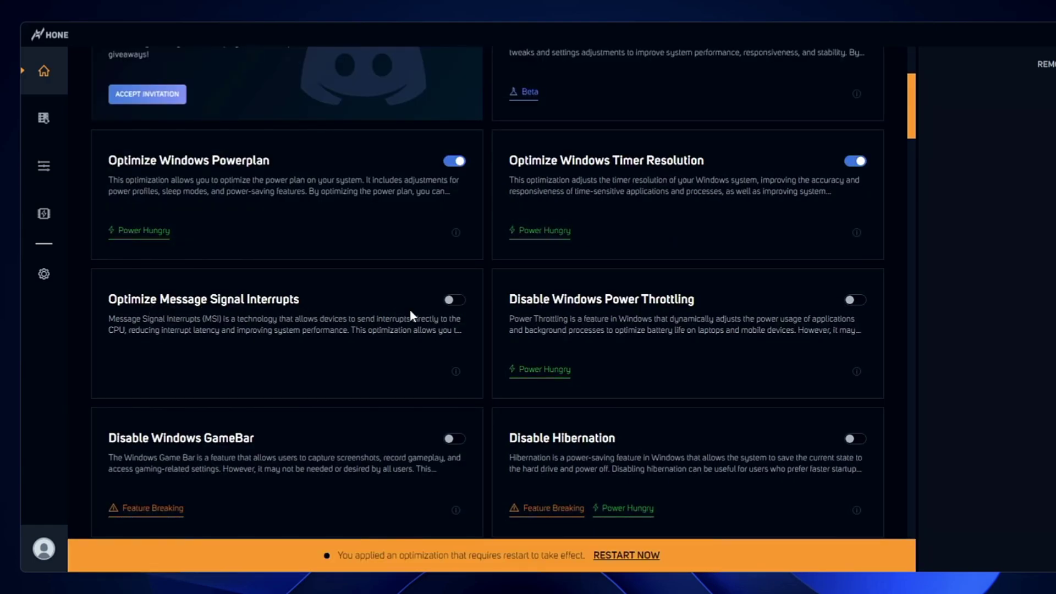
{"action": "left_click", "coordinate": [450, 304]}
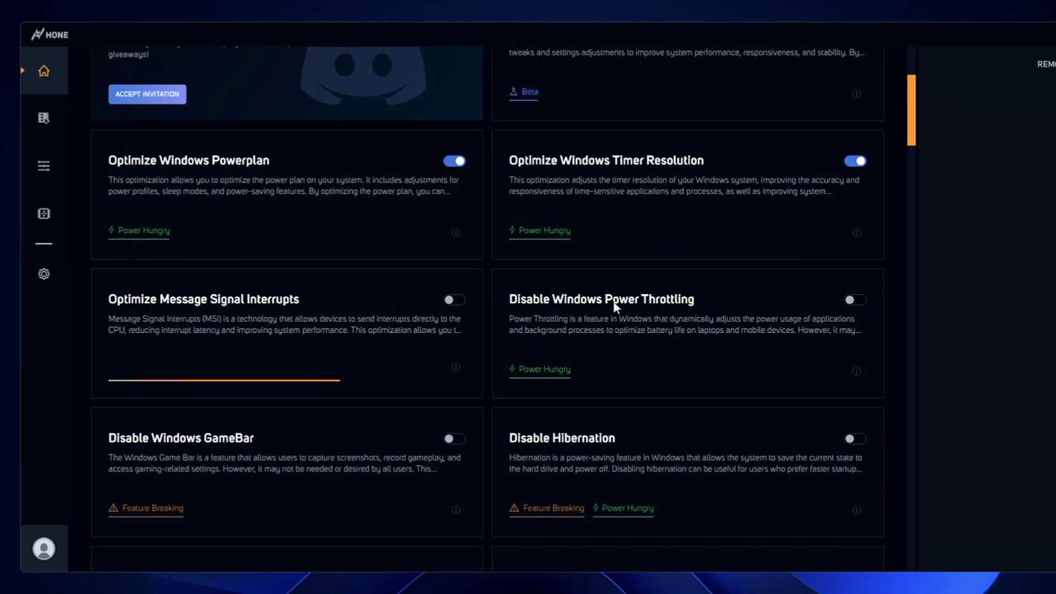
{"action": "left_click", "coordinate": [855, 299]}
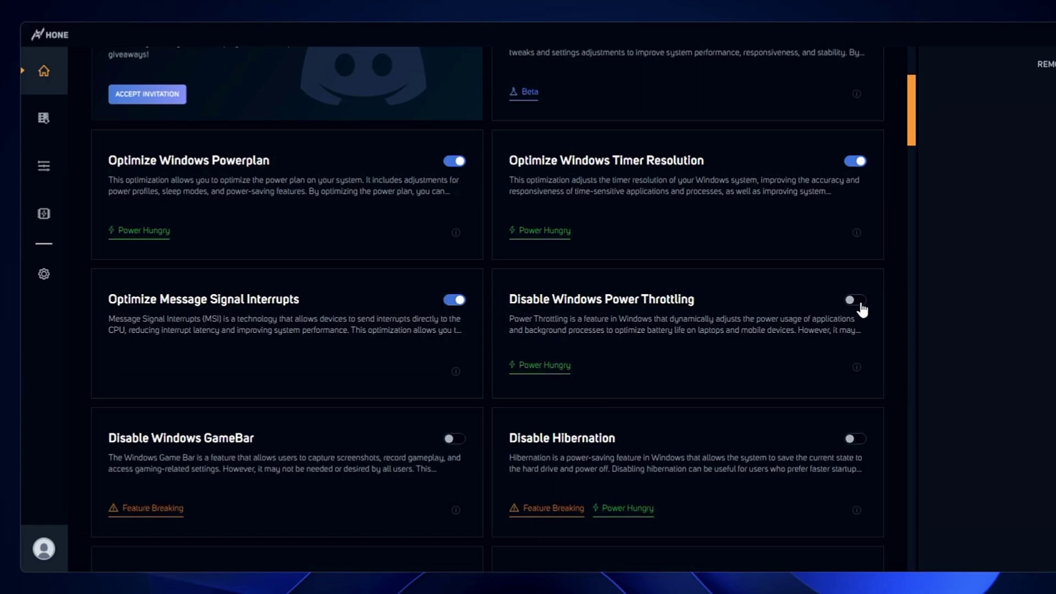
{"action": "scroll", "coordinate": [191, 376], "scroll_direction": "down", "scroll_amount": 2}
{"action": "left_click", "coordinate": [453, 371]}
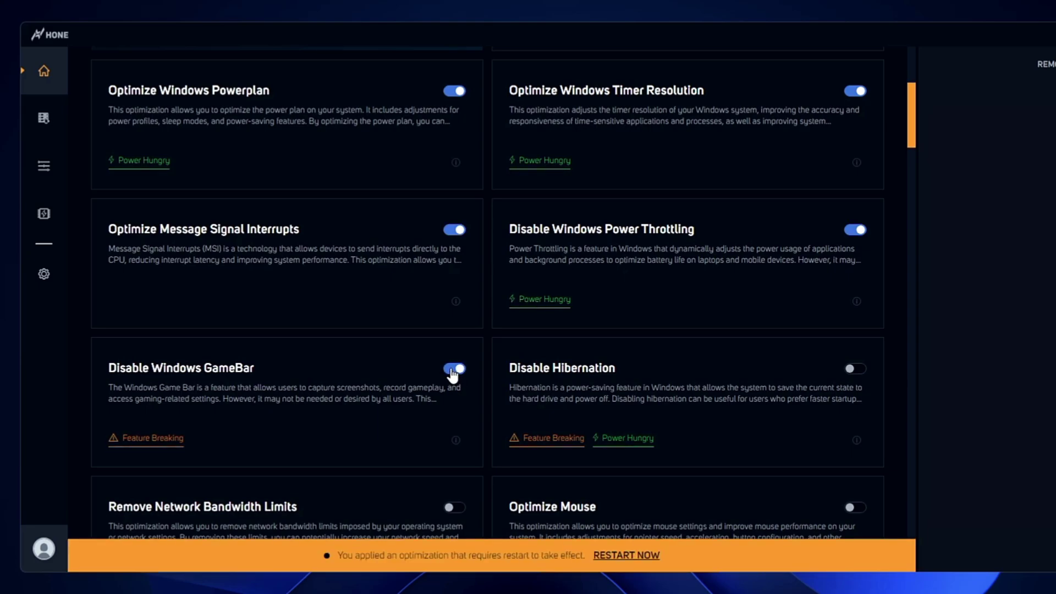
{"action": "left_click", "coordinate": [852, 369]}
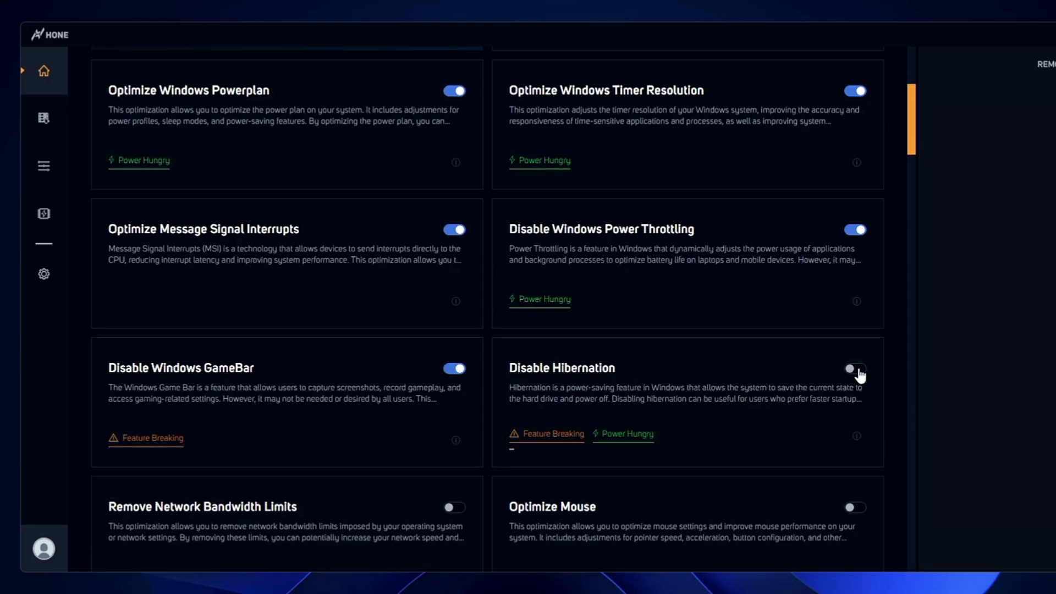
- Turn on Remove Network Bandwidth Limits, Optimize Mouse and Network Congestion Provider, then try Hone Gaming Mode
{"action": "scroll", "coordinate": [191, 451], "scroll_direction": "down", "scroll_amount": 1}
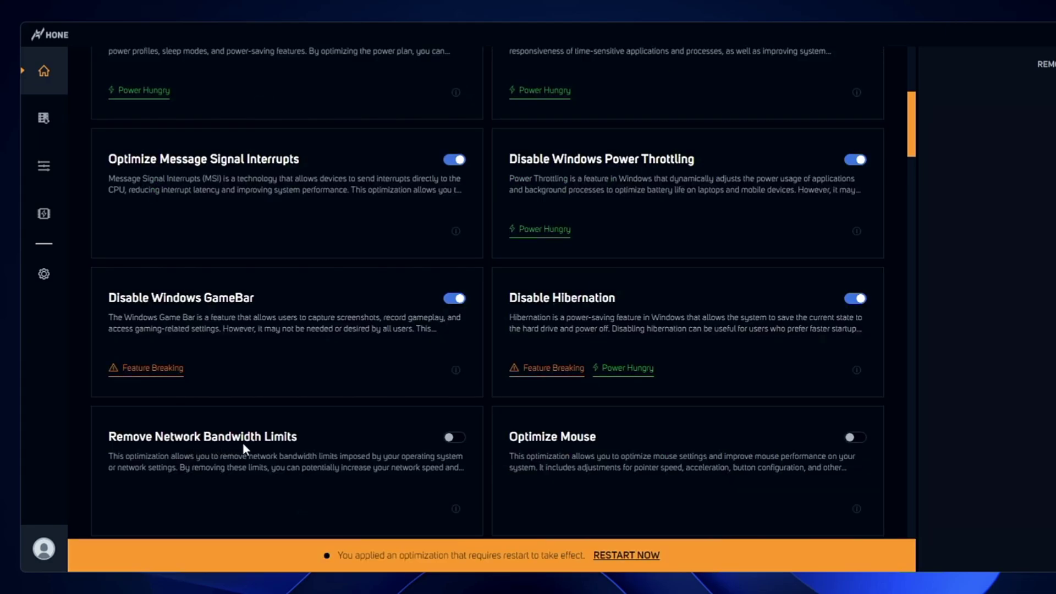
{"action": "scroll", "coordinate": [243, 448], "scroll_direction": "down", "scroll_amount": 1}
{"action": "left_click", "coordinate": [456, 368]}
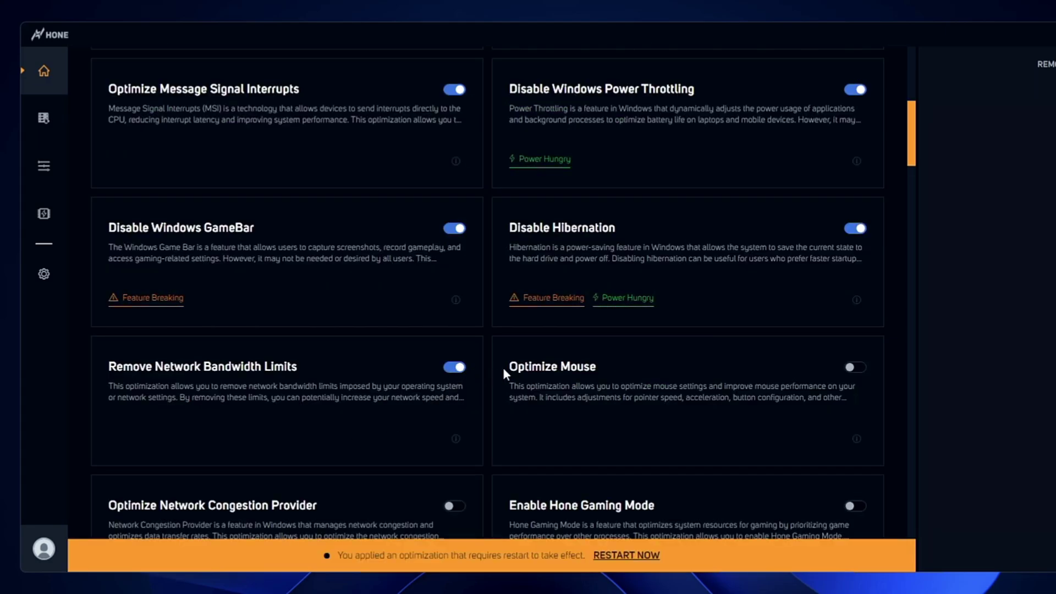
{"action": "scroll", "coordinate": [558, 374], "scroll_direction": "down", "scroll_amount": 1}
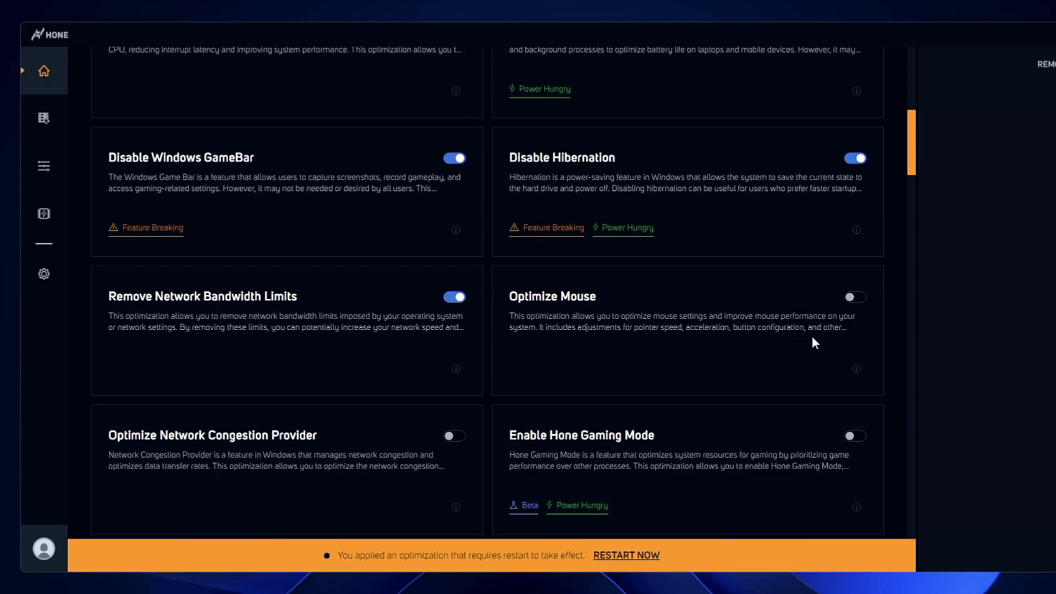
{"action": "left_click", "coordinate": [851, 302]}
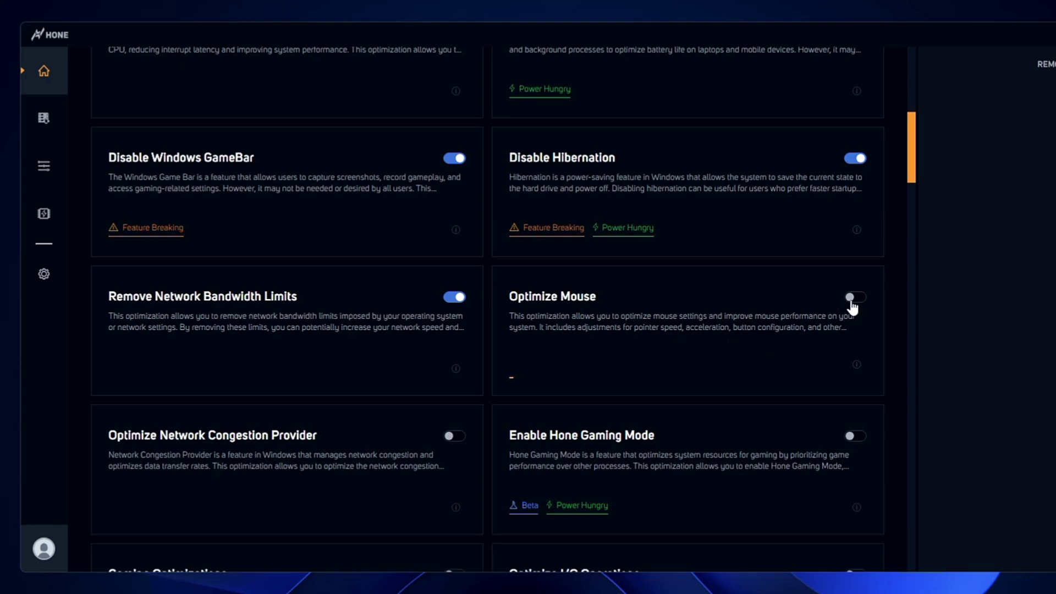
{"action": "scroll", "coordinate": [223, 388], "scroll_direction": "down", "scroll_amount": 1}
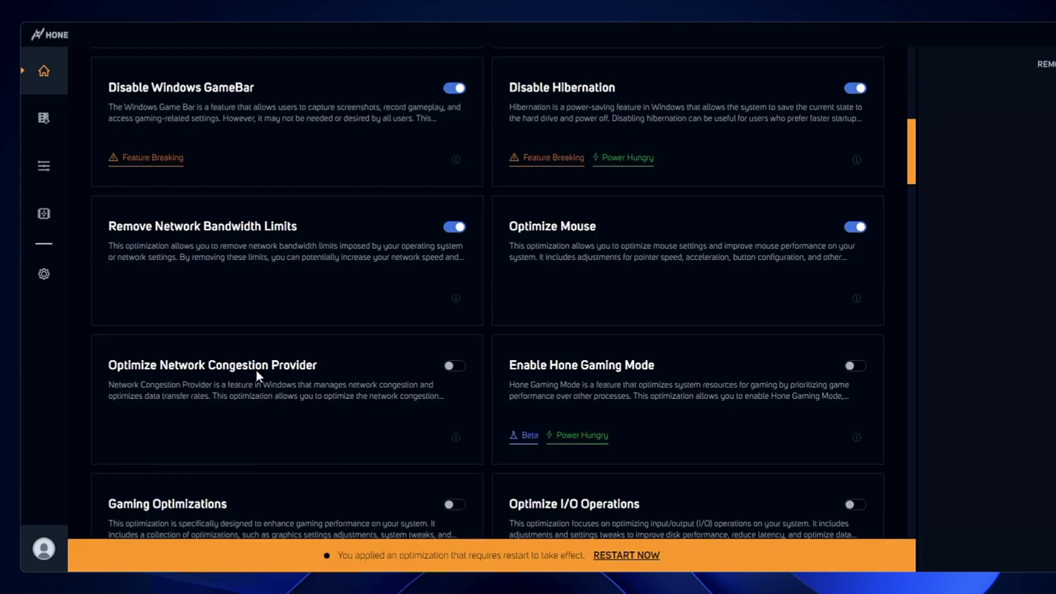
{"action": "left_click", "coordinate": [449, 367]}
{"action": "left_click", "coordinate": [854, 367]}
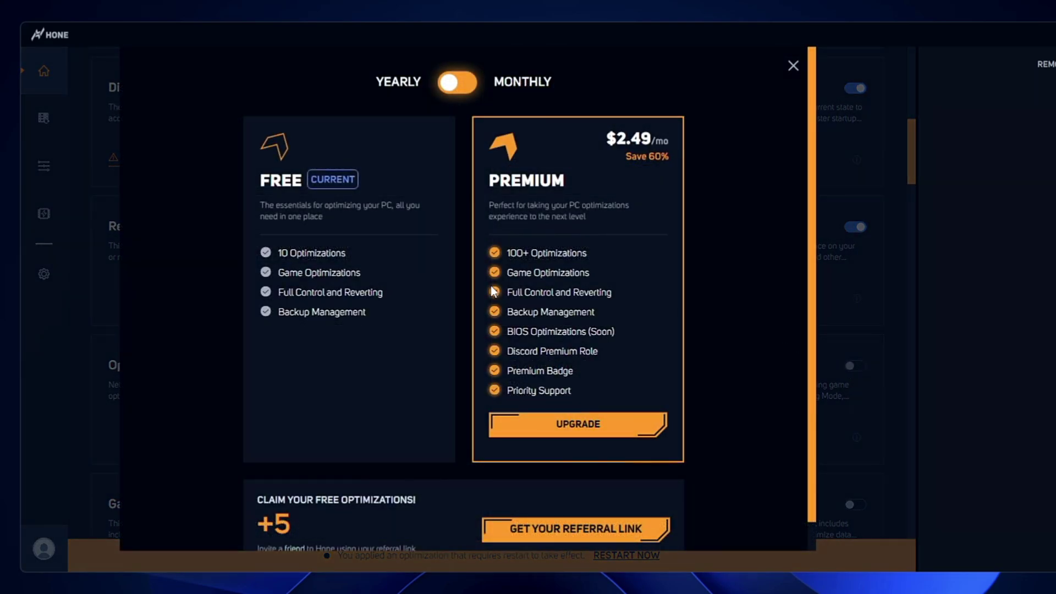
- Dismiss the premium upgrade offer, scroll through the free optimizations, and switch to Boost Up
{"action": "scroll", "coordinate": [494, 292], "scroll_direction": "down", "scroll_amount": 1}
{"action": "left_click", "coordinate": [792, 66]}
{"action": "scroll", "coordinate": [814, 335], "scroll_direction": "down", "scroll_amount": 2}
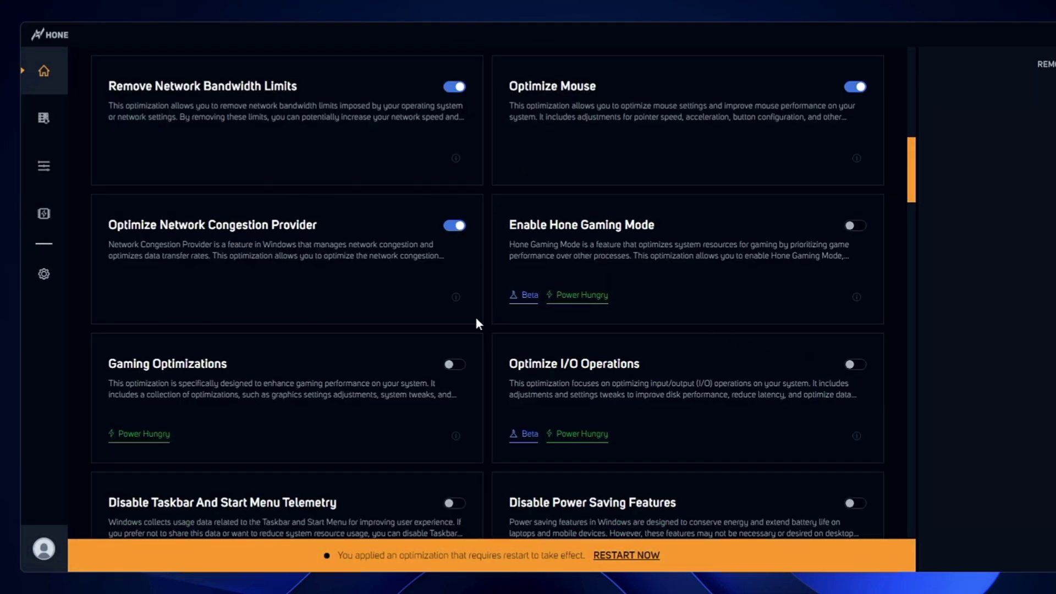
{"action": "scroll", "coordinate": [586, 378], "scroll_direction": "down", "scroll_amount": 10}
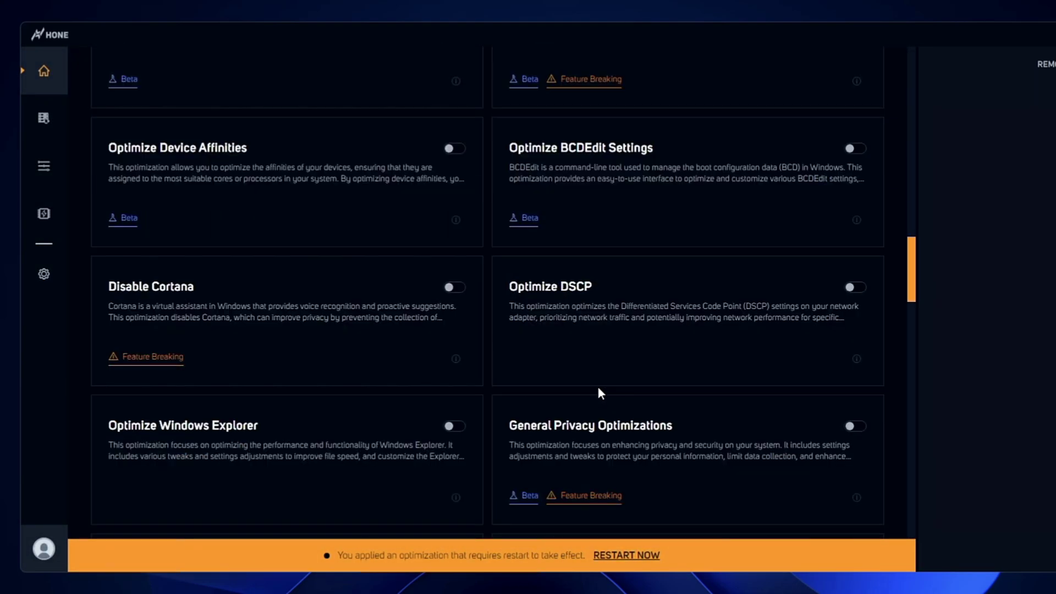
{"action": "scroll", "coordinate": [547, 352], "scroll_direction": "down", "scroll_amount": 2}
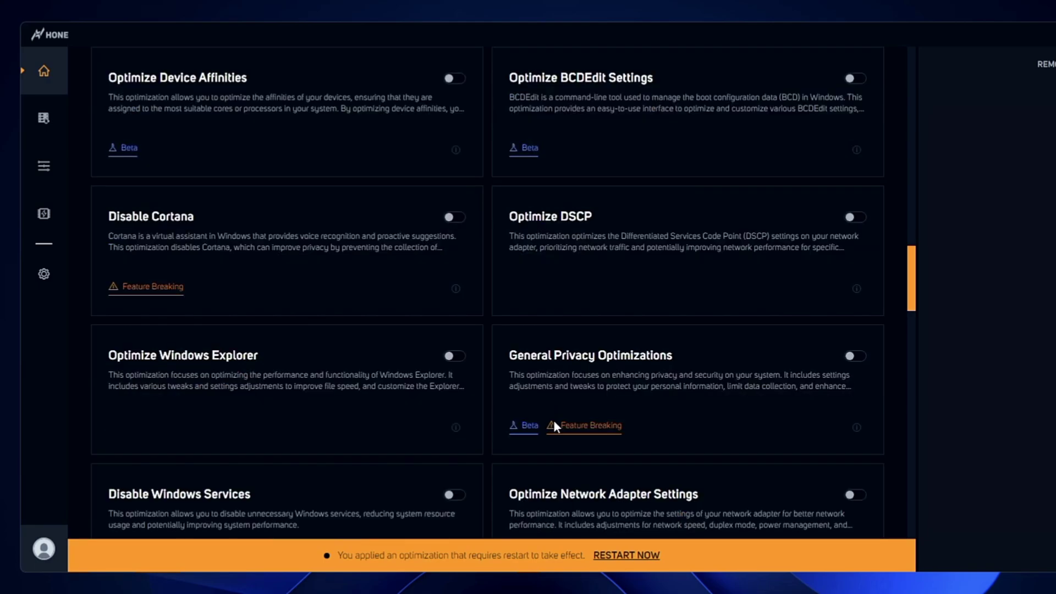
{"action": "scroll", "coordinate": [684, 436], "scroll_direction": "up", "scroll_amount": 15}
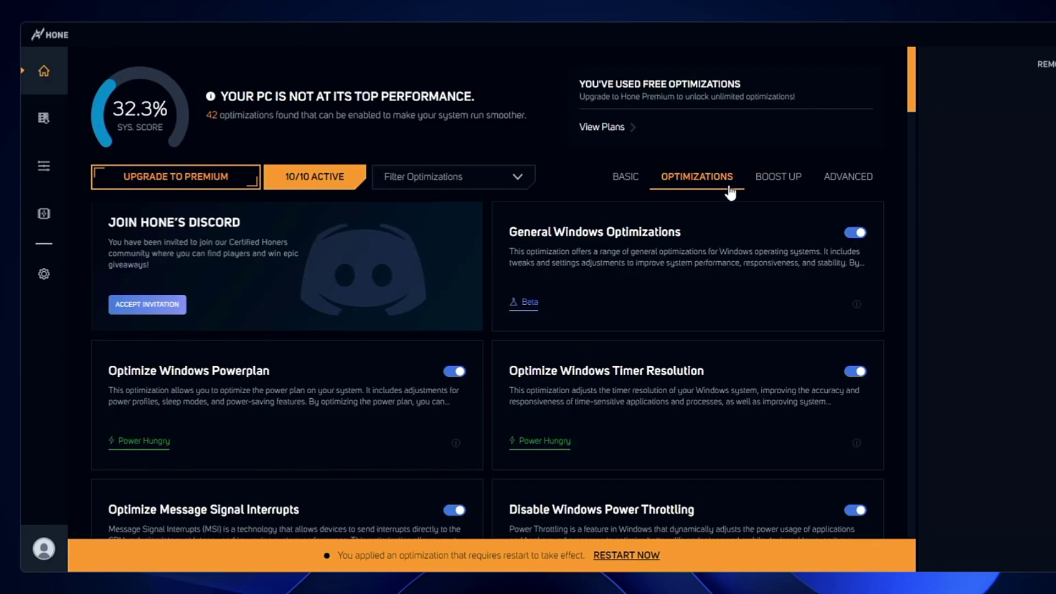
{"action": "left_click", "coordinate": [778, 181]}
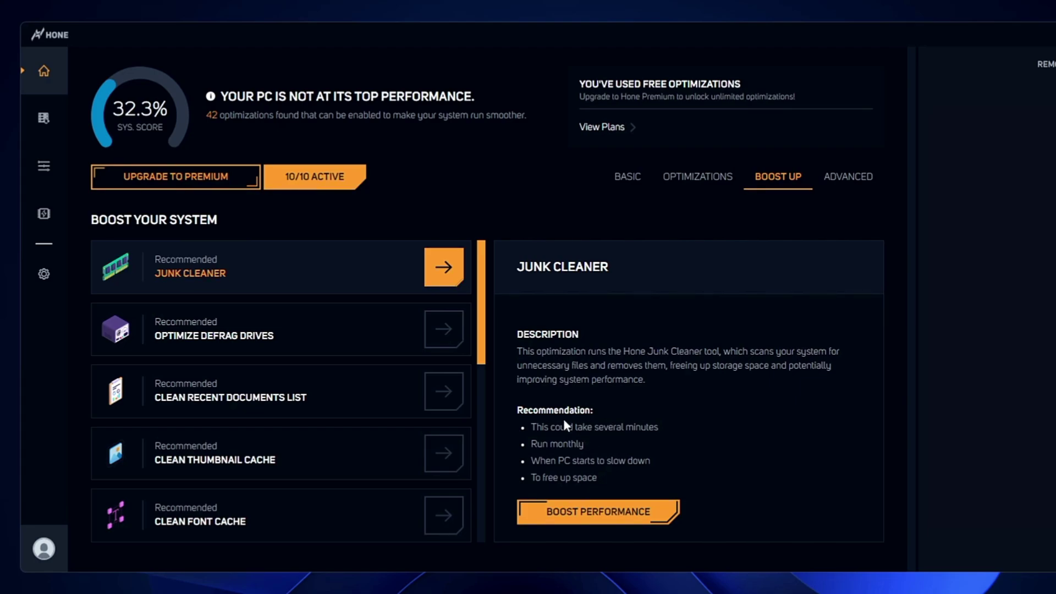
- Run the Junk Cleaner boost, then show the Optimize Defrag Drives description
{"action": "left_click", "coordinate": [600, 520]}
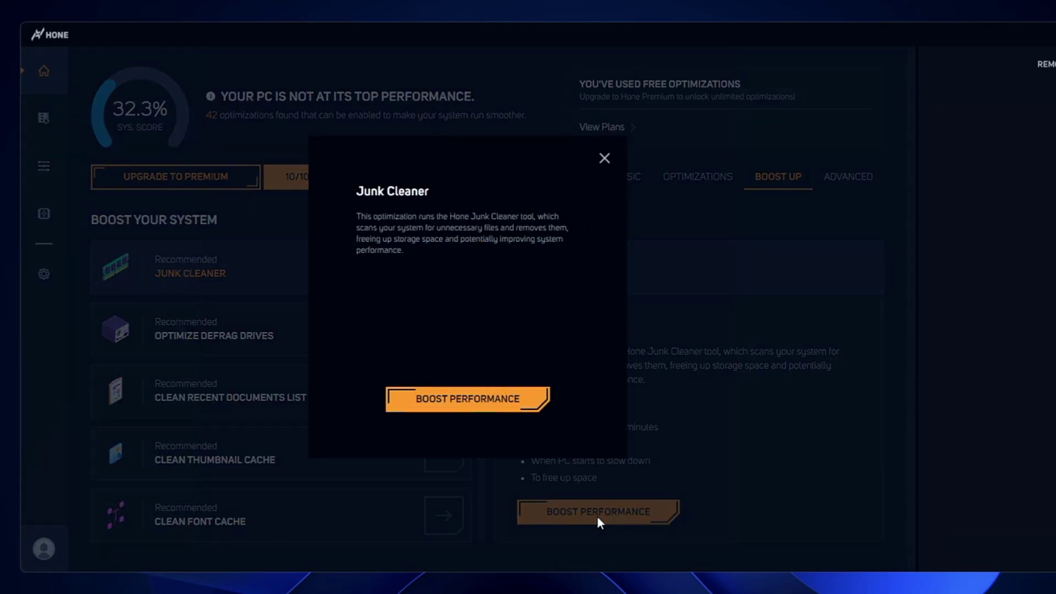
{"action": "left_click", "coordinate": [476, 411]}
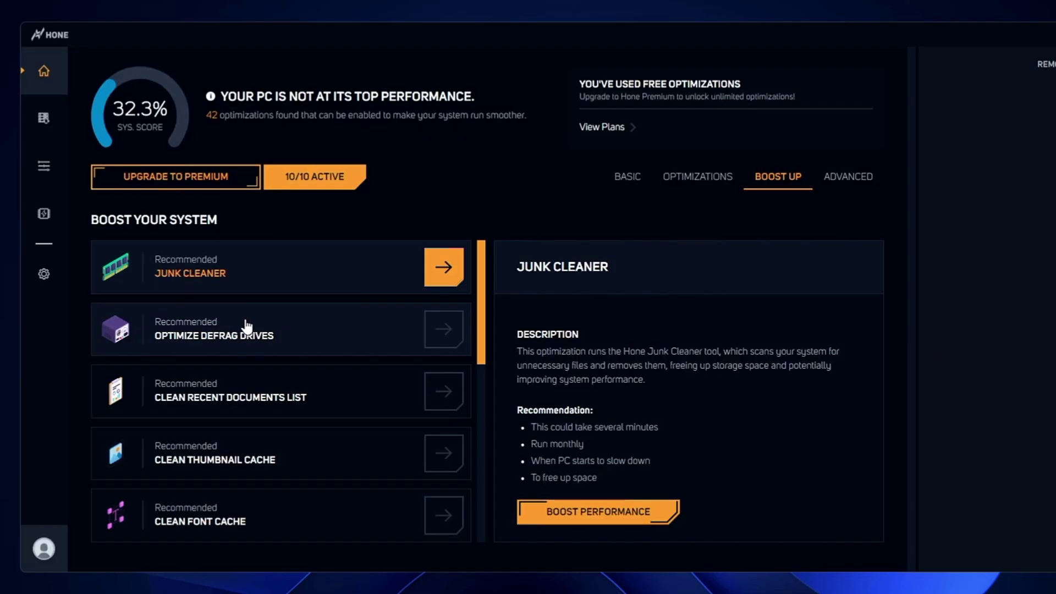
{"action": "left_click", "coordinate": [229, 345]}
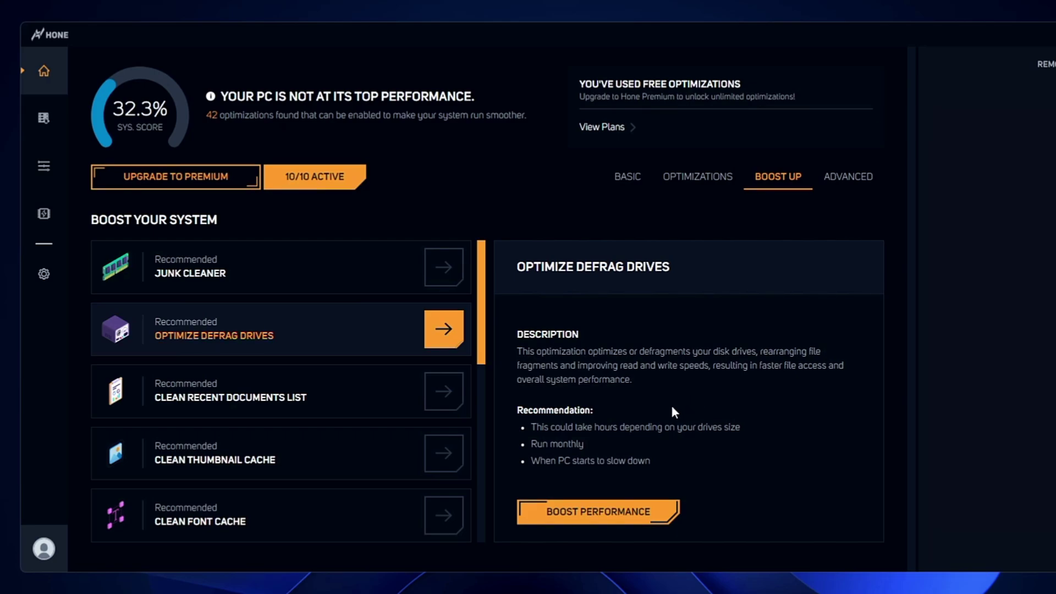
- Run Optimize Defrag Drives across drives C through F and close its finished console
{"action": "left_click", "coordinate": [603, 511]}
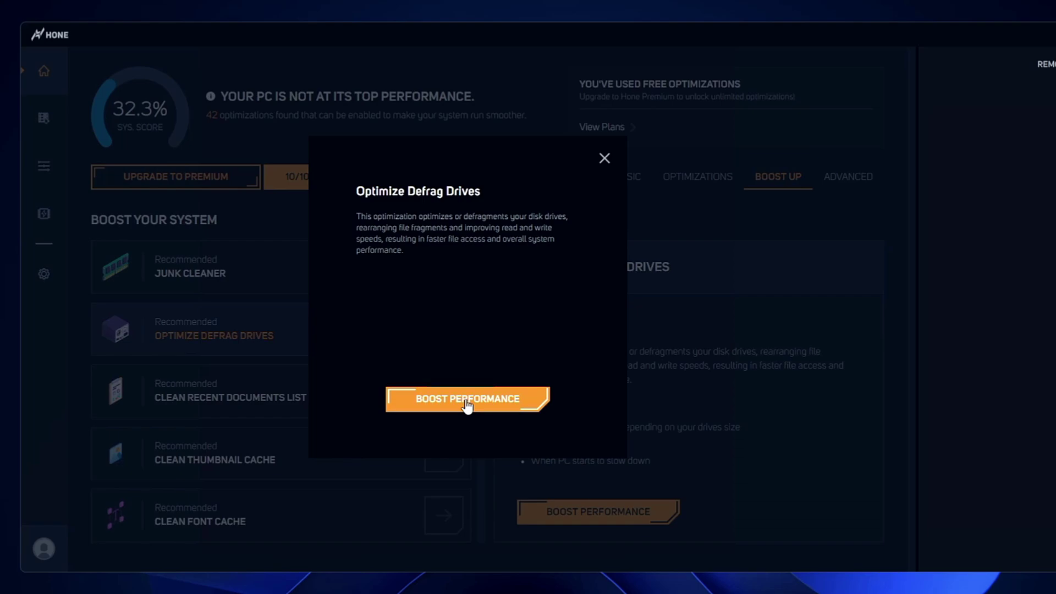
{"action": "left_click", "coordinate": [466, 402]}
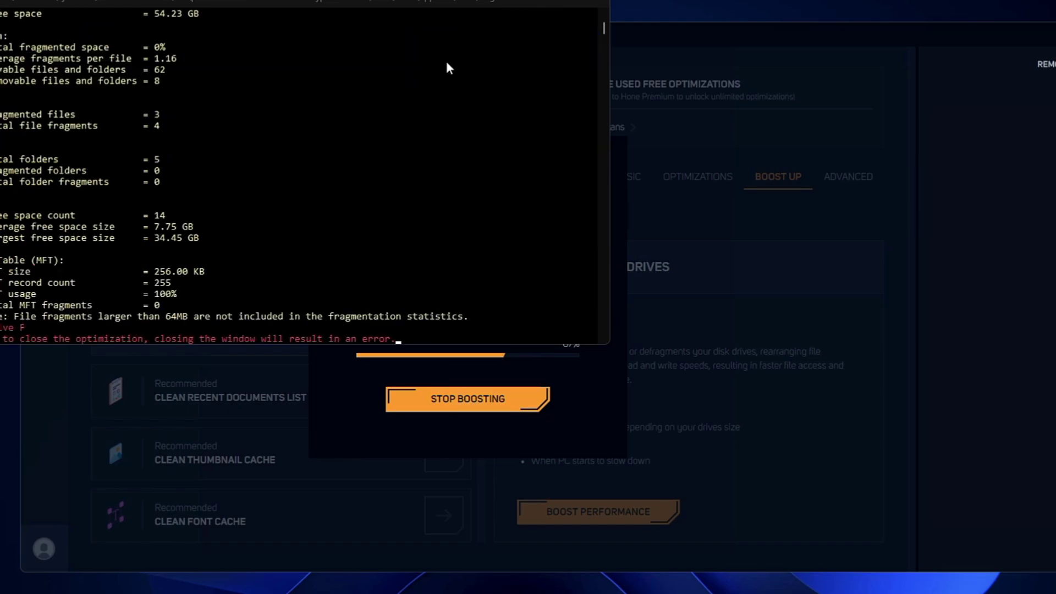
{"action": "left_click_drag", "start_coordinate": [528, 5], "coordinate": [537, 0]}
{"action": "key", "text": "Return"}
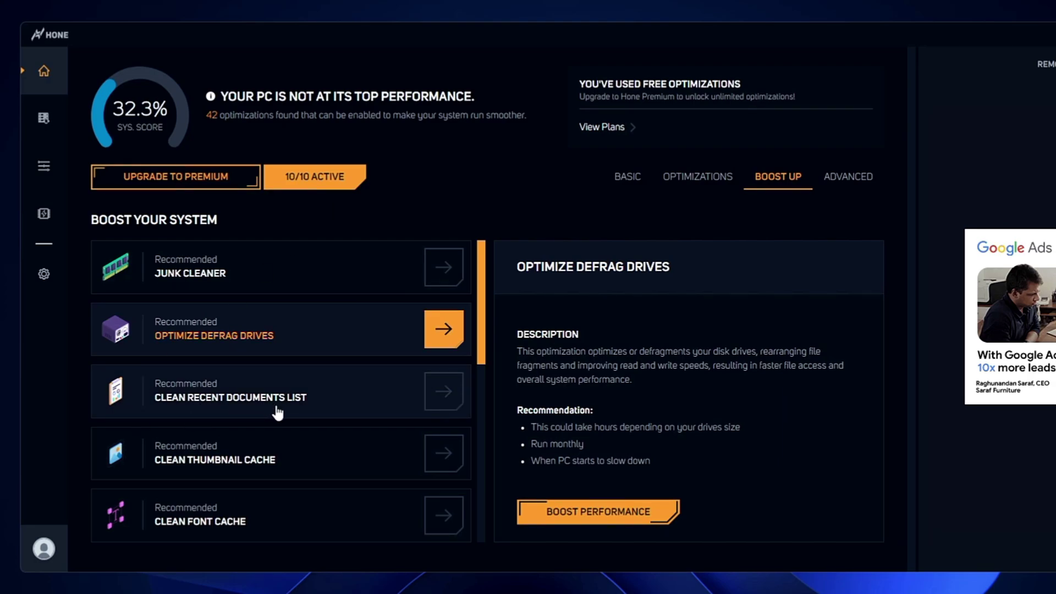
- Show the Clean Thumbnail Cache description and scroll the cleaners list down to Hone Steam Cleaner
{"action": "left_click", "coordinate": [445, 459]}
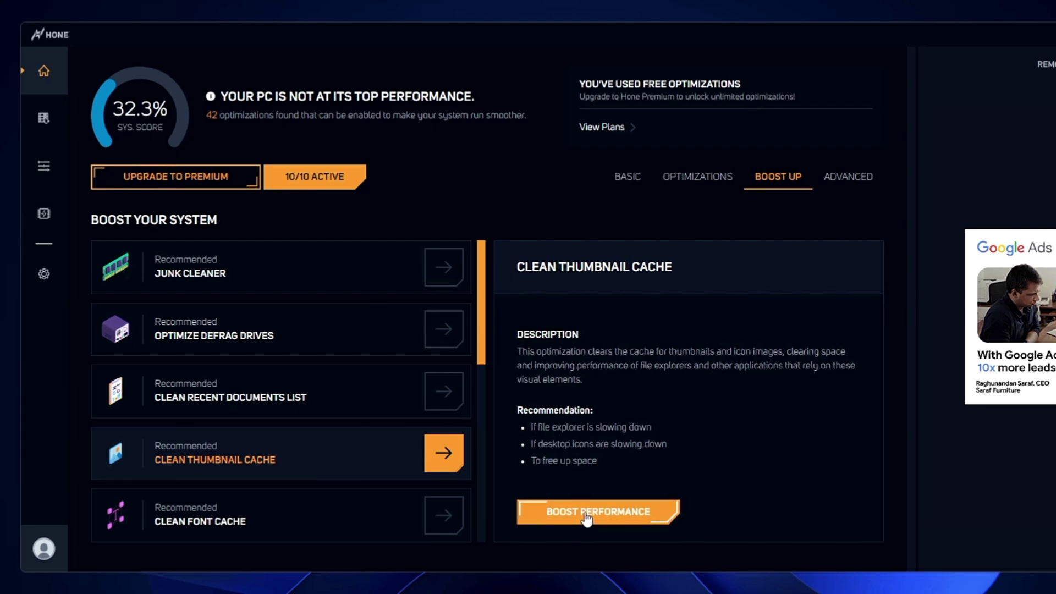
{"action": "scroll", "coordinate": [405, 438], "scroll_direction": "down", "scroll_amount": 2}
{"action": "scroll", "coordinate": [230, 461], "scroll_direction": "down", "scroll_amount": 1}
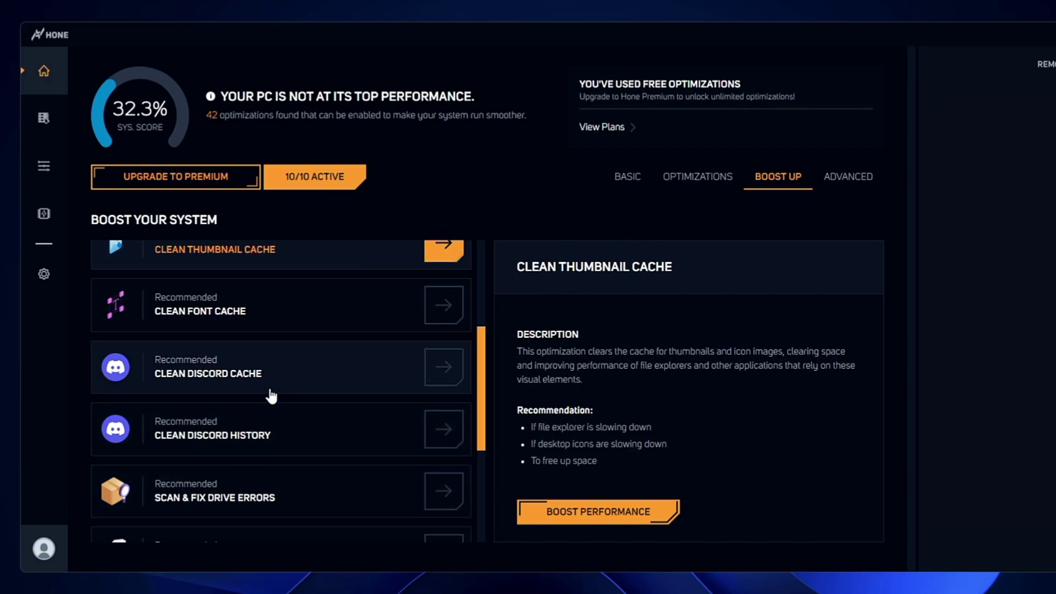
{"action": "scroll", "coordinate": [158, 433], "scroll_direction": "down", "scroll_amount": 1}
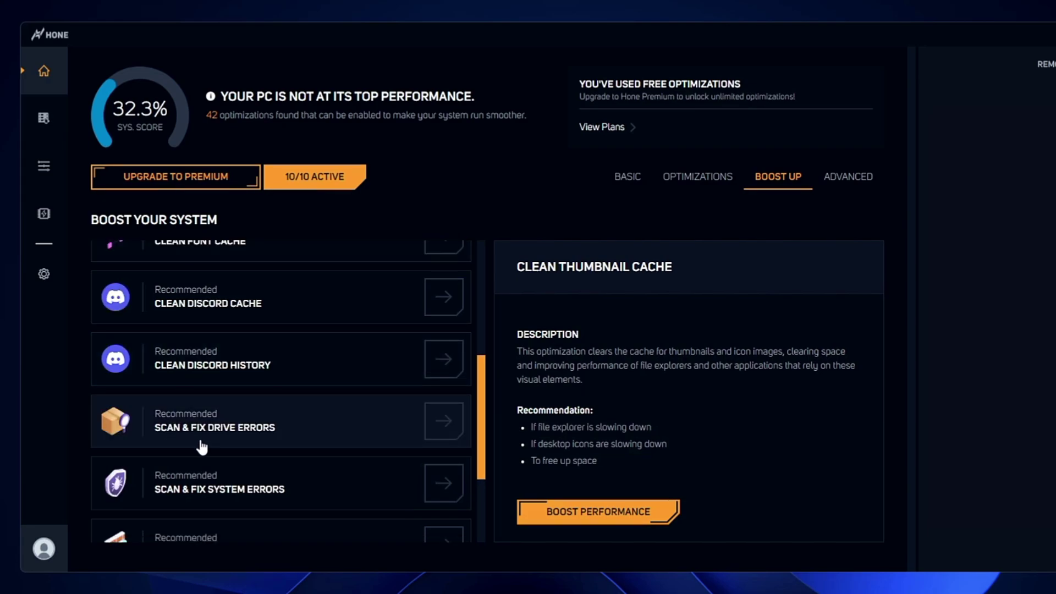
{"action": "scroll", "coordinate": [246, 441], "scroll_direction": "down", "scroll_amount": 1}
{"action": "scroll", "coordinate": [264, 426], "scroll_direction": "down", "scroll_amount": 1}
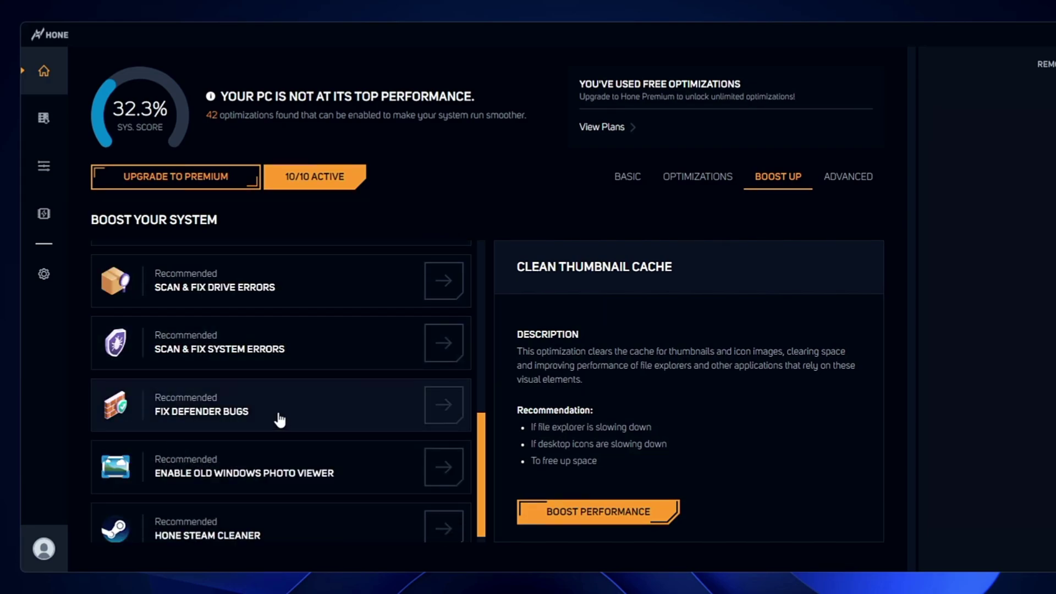
{"action": "scroll", "coordinate": [217, 428], "scroll_direction": "down", "scroll_amount": 1}
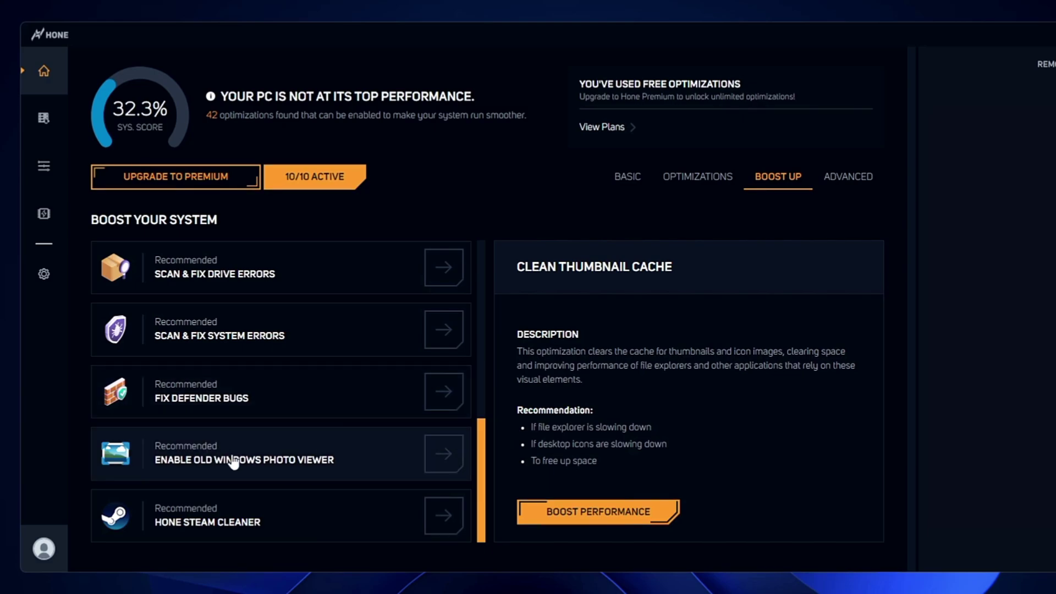
- Open the Advanced tab and accept the risk warning with I UNDERSTAND
{"action": "left_click", "coordinate": [855, 182]}
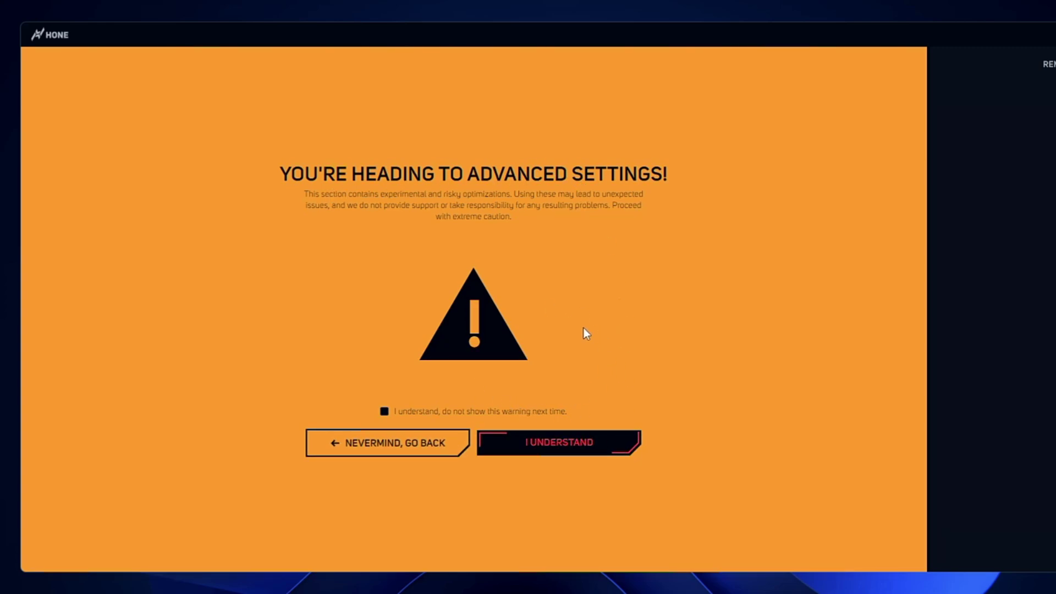
{"action": "left_click", "coordinate": [583, 445]}
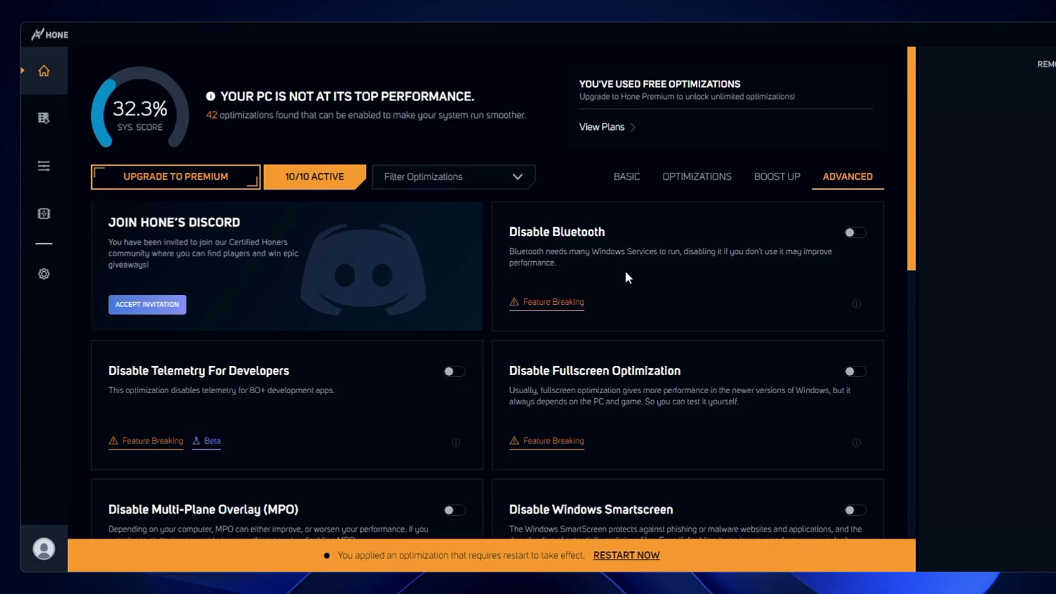
- Toggle on Disable Bluetooth, Telemetry For Developers, Fullscreen Optimization and Multi-Plane Overlay (MPO)
{"action": "left_click", "coordinate": [854, 242]}
{"action": "left_click", "coordinate": [854, 233]}
{"action": "scroll", "coordinate": [264, 399], "scroll_direction": "down", "scroll_amount": 1}
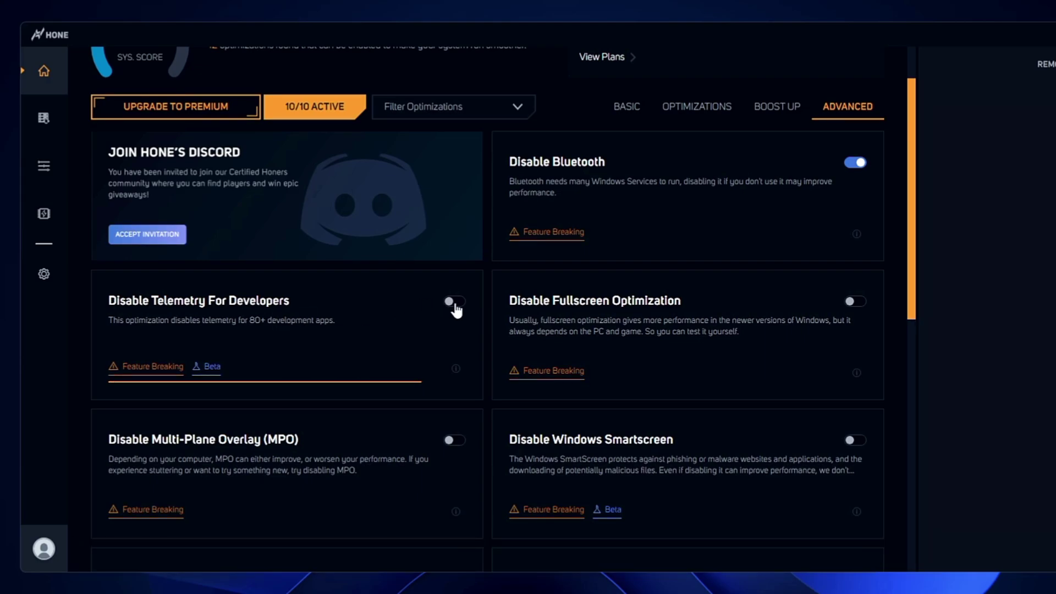
{"action": "left_click", "coordinate": [851, 303]}
{"action": "scroll", "coordinate": [251, 402], "scroll_direction": "down", "scroll_amount": 1}
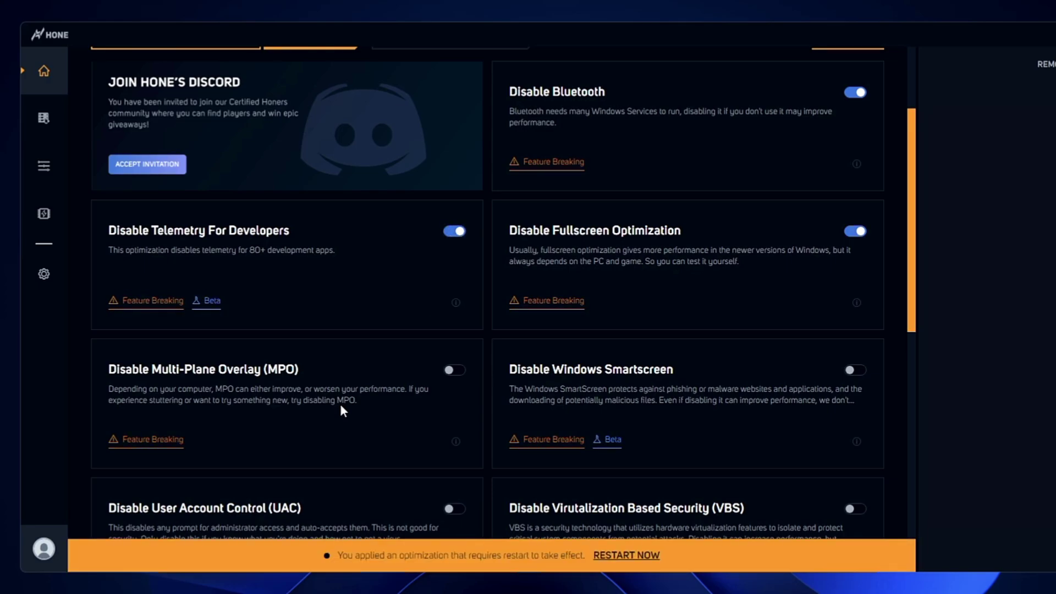
{"action": "left_click", "coordinate": [460, 373]}
{"action": "scroll", "coordinate": [473, 368], "scroll_direction": "down", "scroll_amount": 2}
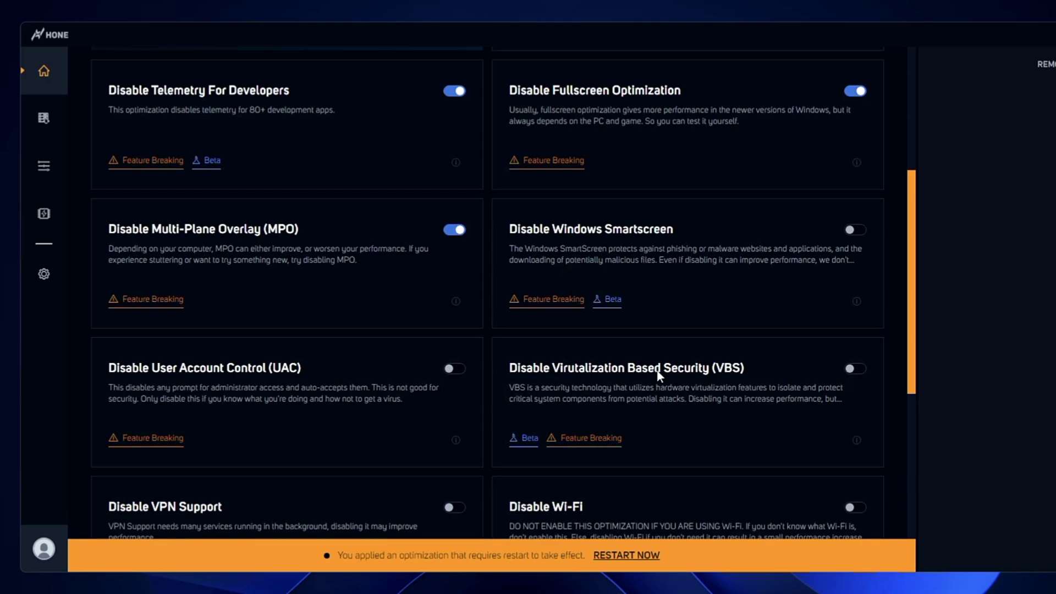
{"action": "scroll", "coordinate": [275, 372], "scroll_direction": "down", "scroll_amount": 1}
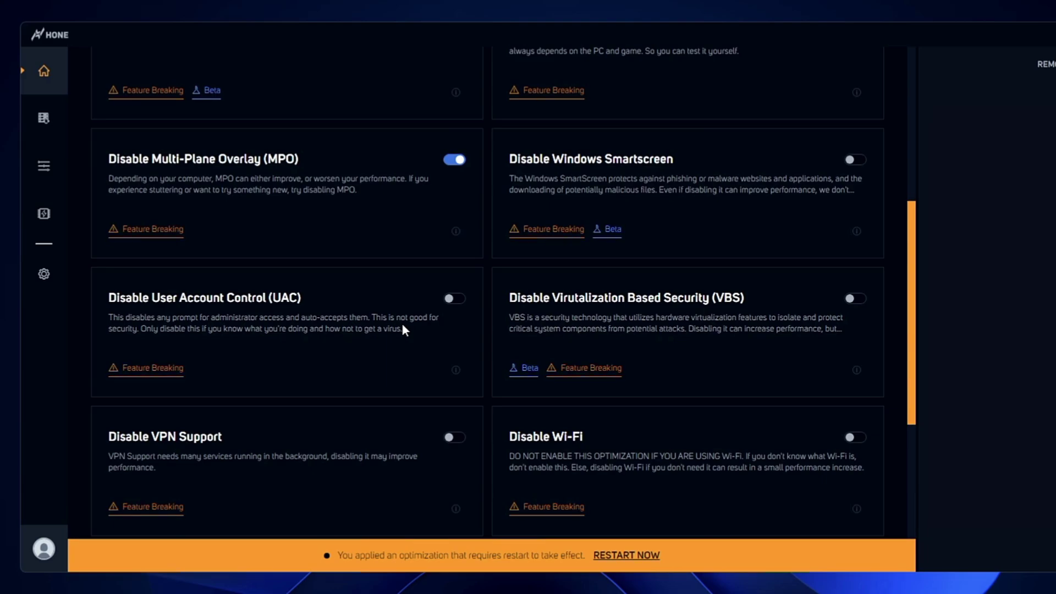
{"action": "scroll", "coordinate": [382, 332], "scroll_direction": "down", "scroll_amount": 1}
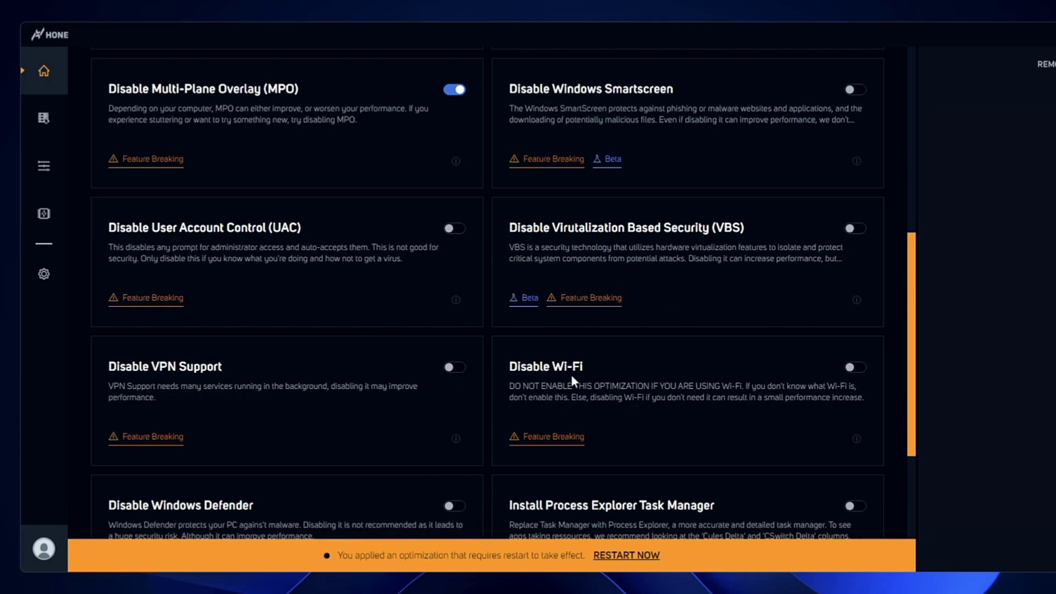
{"action": "scroll", "coordinate": [569, 377], "scroll_direction": "down", "scroll_amount": 1}
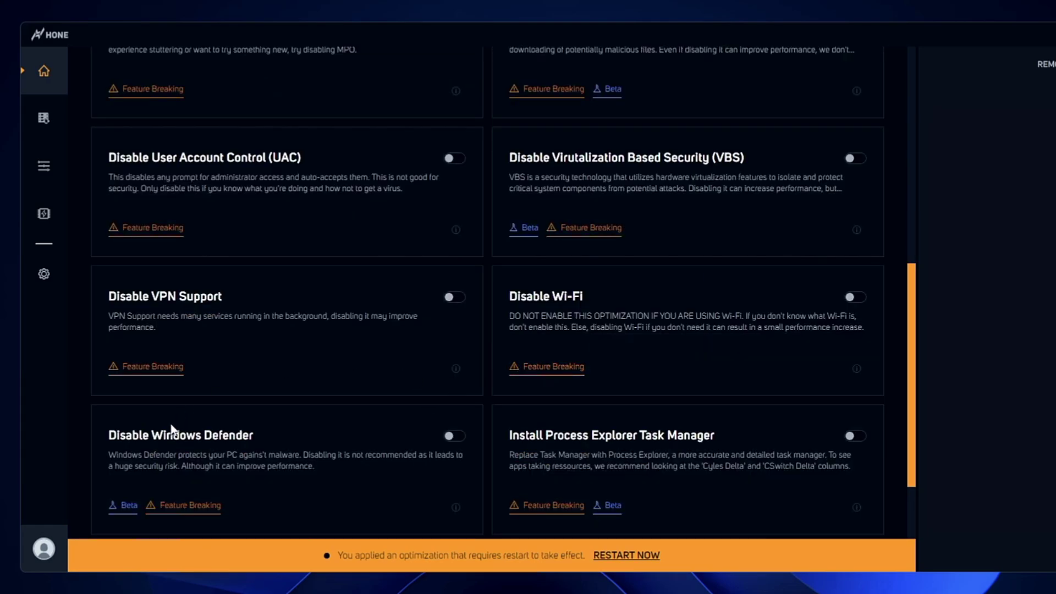
{"action": "scroll", "coordinate": [220, 412], "scroll_direction": "down", "scroll_amount": 1}
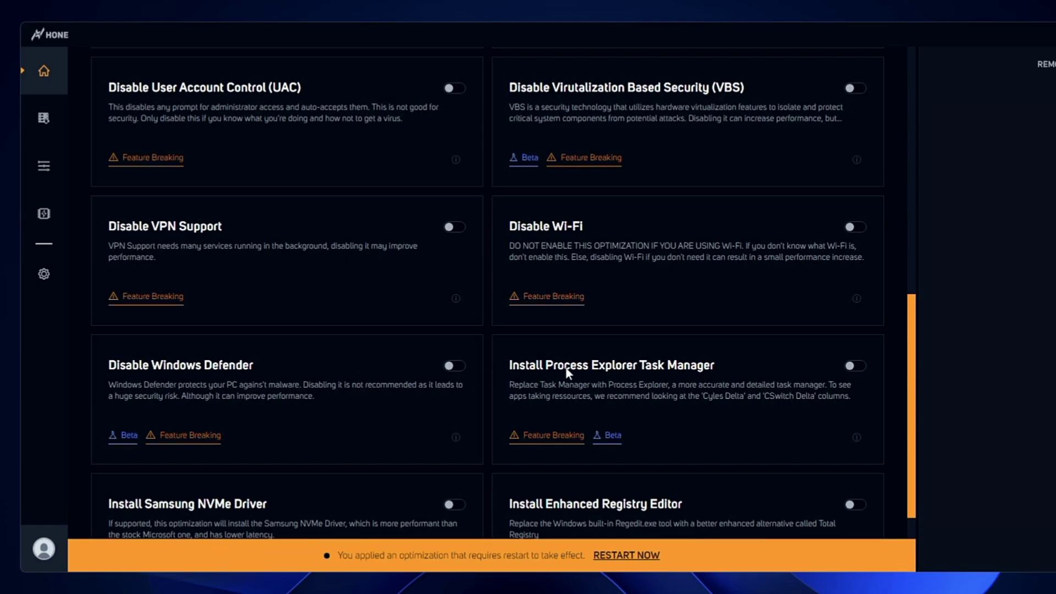
{"action": "scroll", "coordinate": [660, 379], "scroll_direction": "down", "scroll_amount": 1}
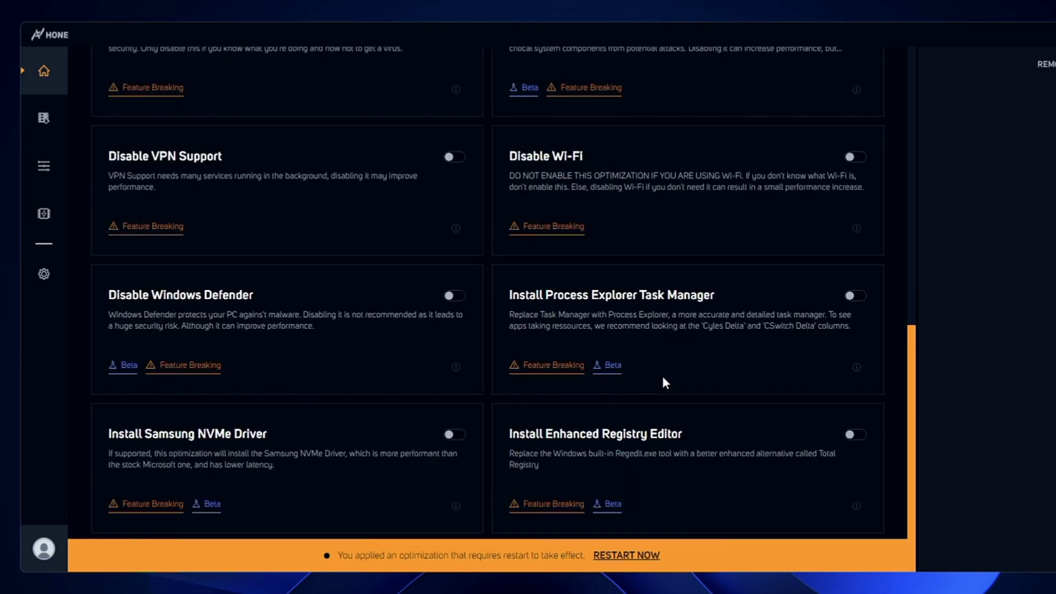
{"action": "scroll", "coordinate": [203, 456], "scroll_direction": "up", "scroll_amount": 10}
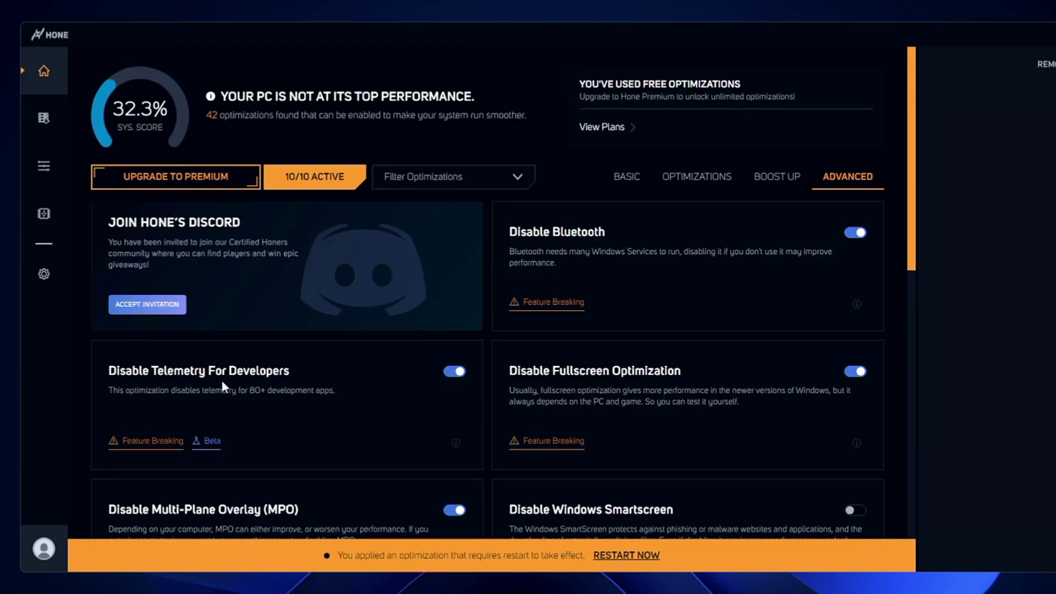